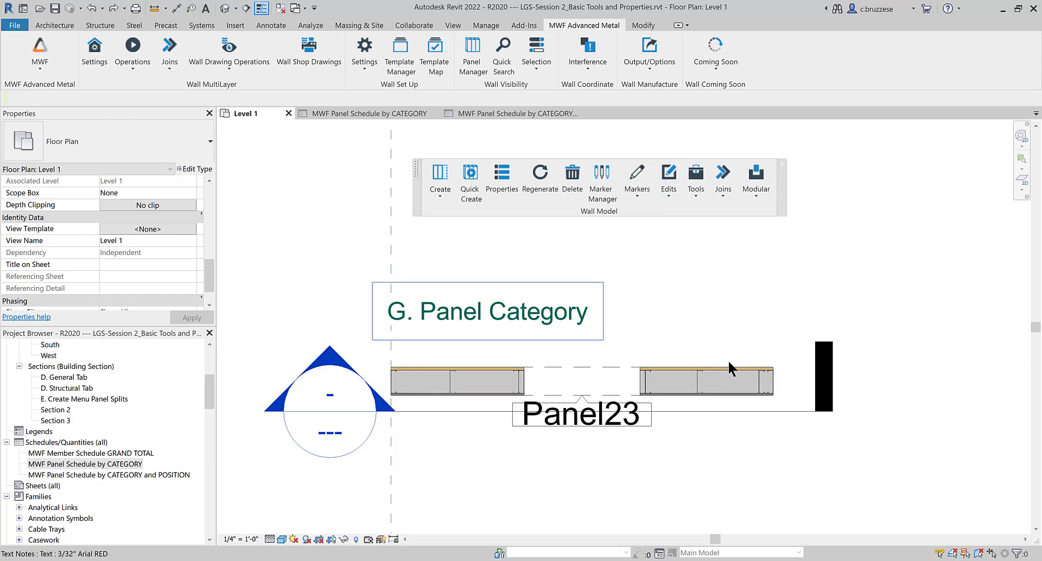
Step: Open the panel properties of the Panel23 wall, examine the Function and Category options of its panel type, and close them without changes
{"action": "left_click", "coordinate": [678, 379]}
{"action": "left_click", "coordinate": [515, 192]}
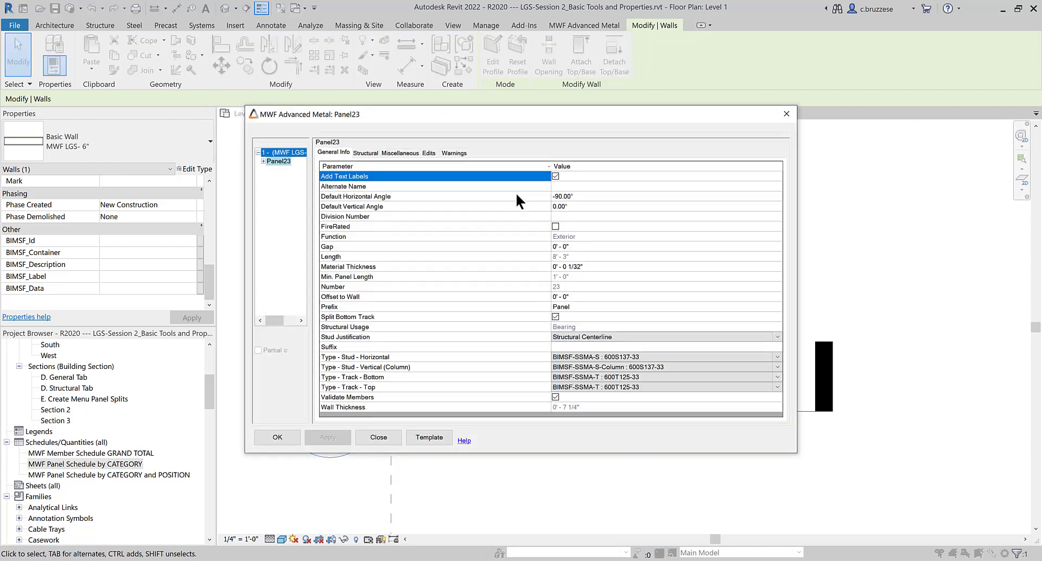
{"action": "left_click", "coordinate": [398, 153]}
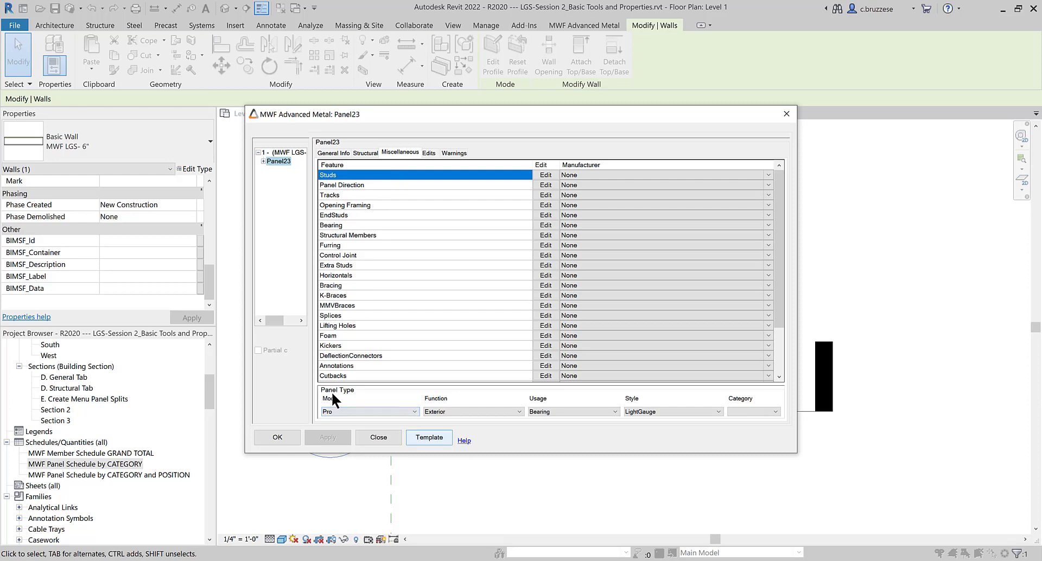
{"action": "left_click", "coordinate": [450, 412]}
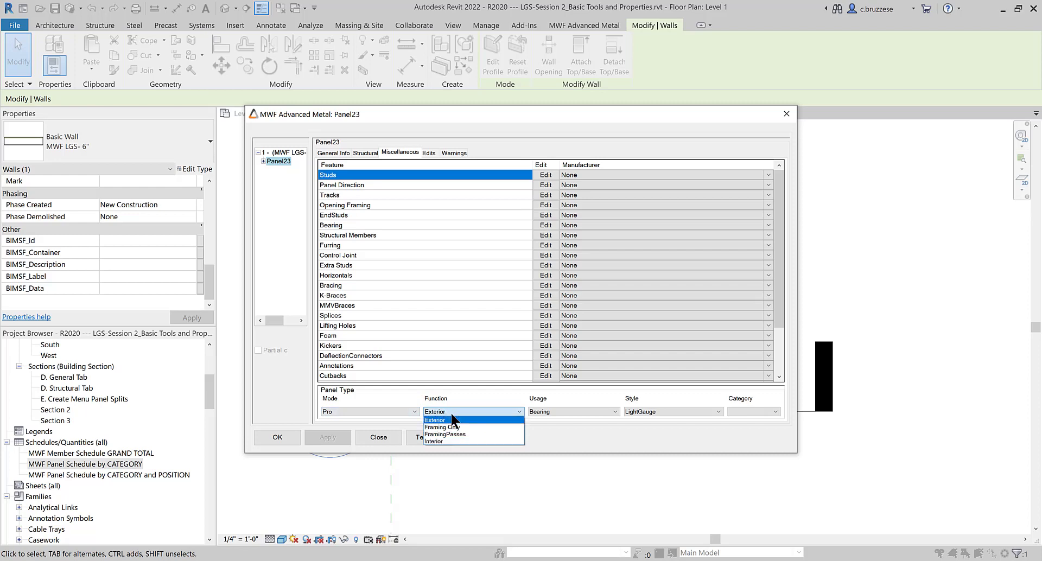
{"action": "left_click", "coordinate": [754, 448]}
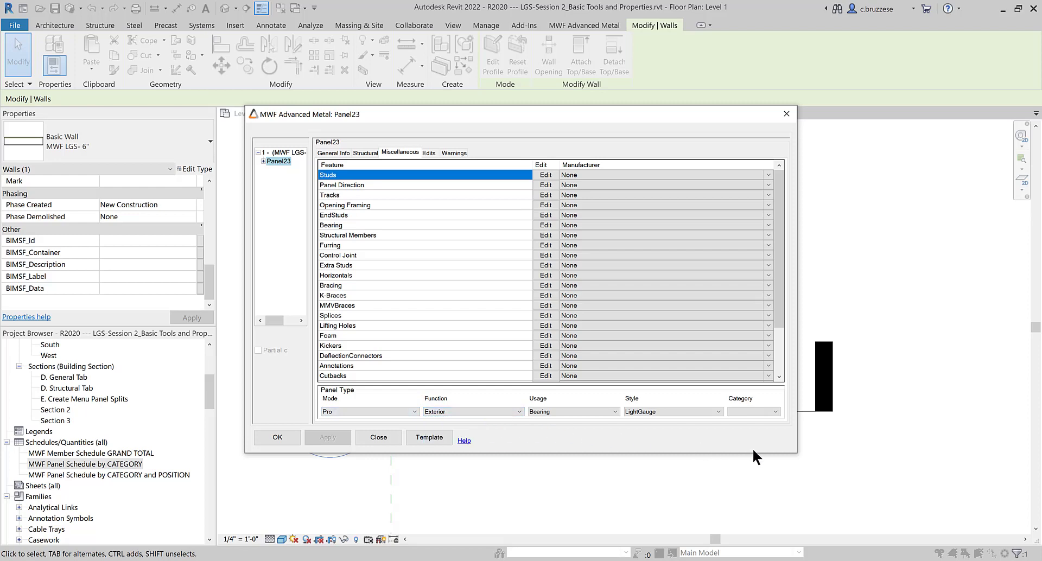
{"action": "left_click", "coordinate": [774, 412]}
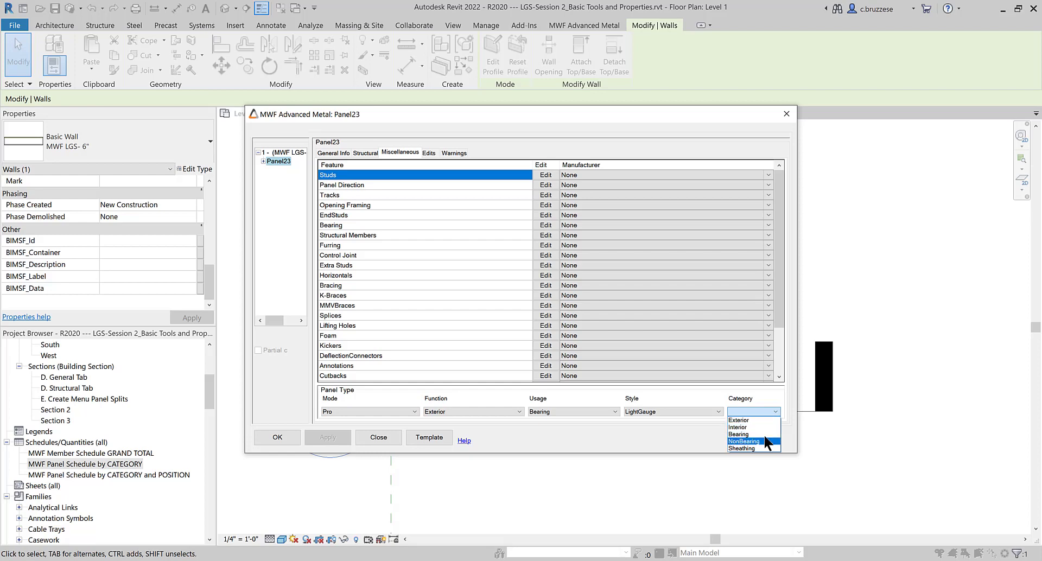
{"action": "key", "text": "Up"}
{"action": "left_click", "coordinate": [686, 448]}
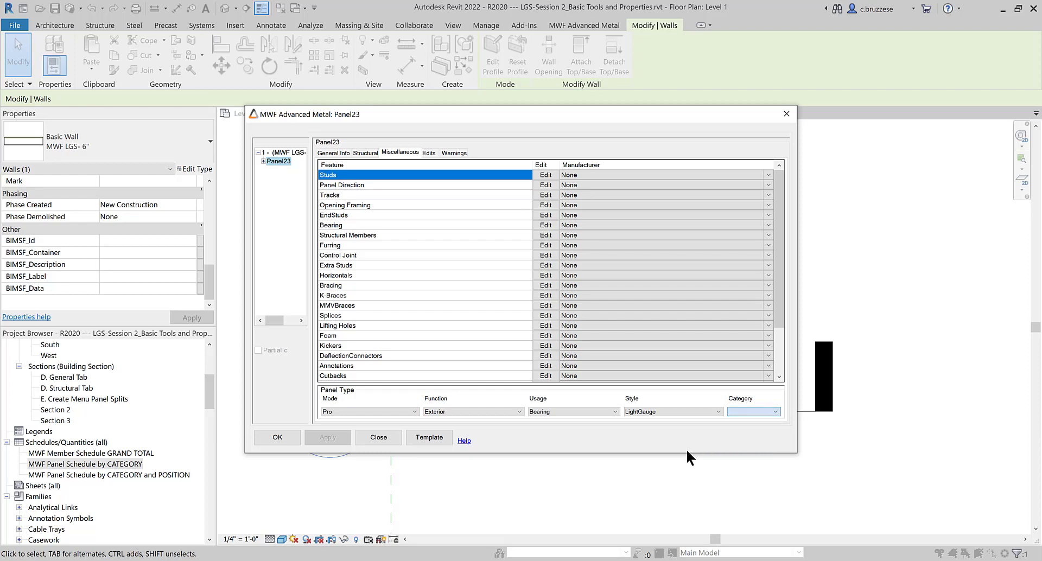
{"action": "left_click", "coordinate": [786, 114]}
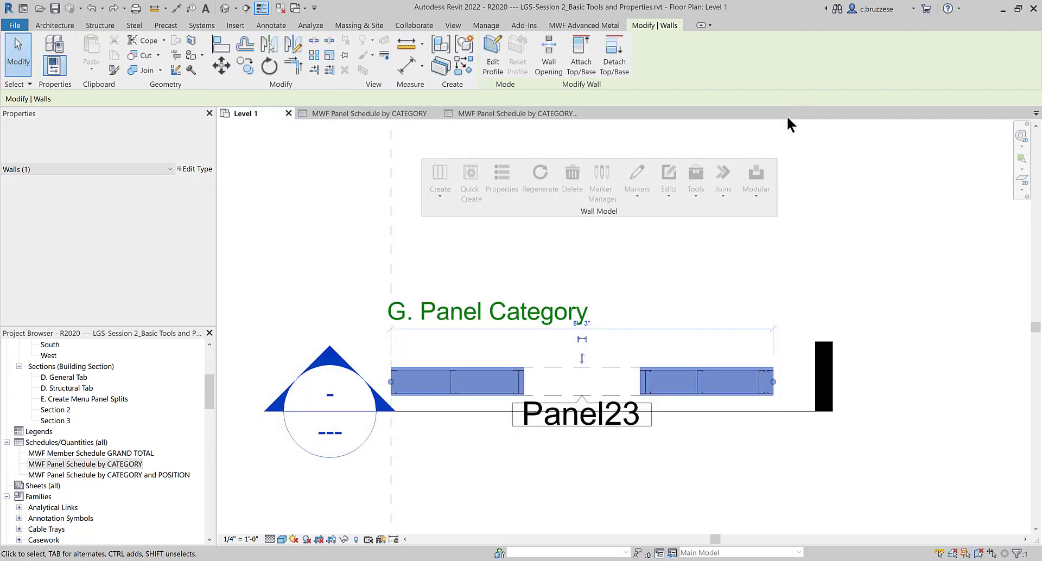
Step: Set Panel23's panel type category to Exterior, regenerate the panel, and check the category on one of its studs
{"action": "scroll", "coordinate": [474, 342], "scroll_direction": "up", "scroll_amount": 2}
{"action": "left_click", "coordinate": [432, 366]}
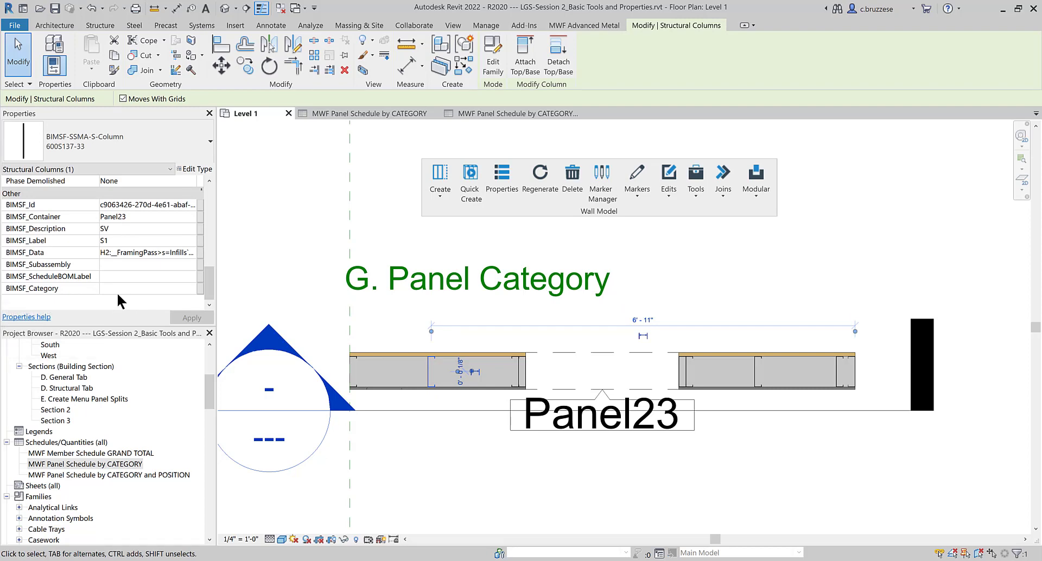
{"action": "left_click", "coordinate": [501, 182]}
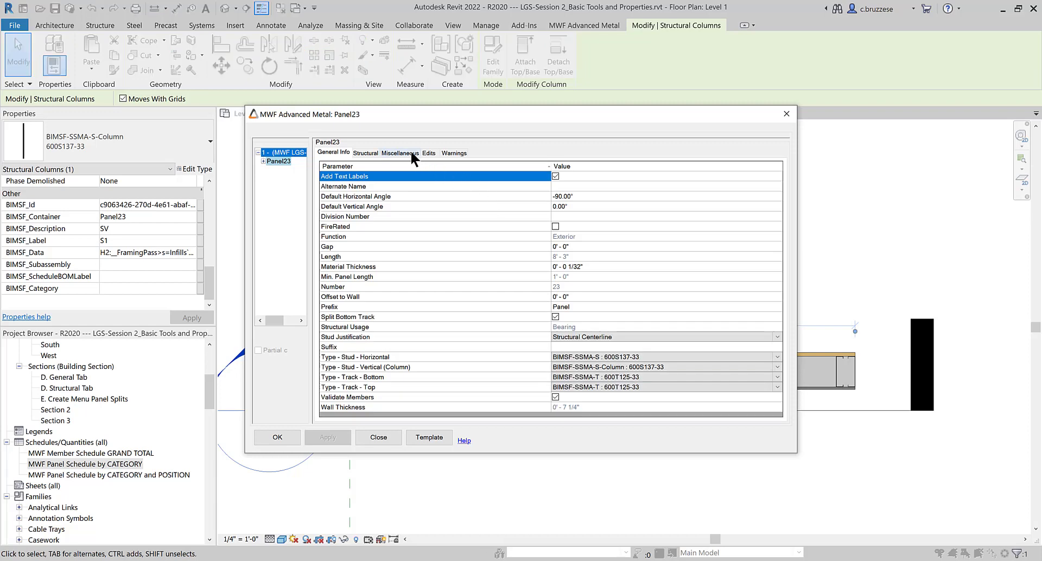
{"action": "left_click", "coordinate": [411, 152]}
{"action": "left_click", "coordinate": [757, 412]}
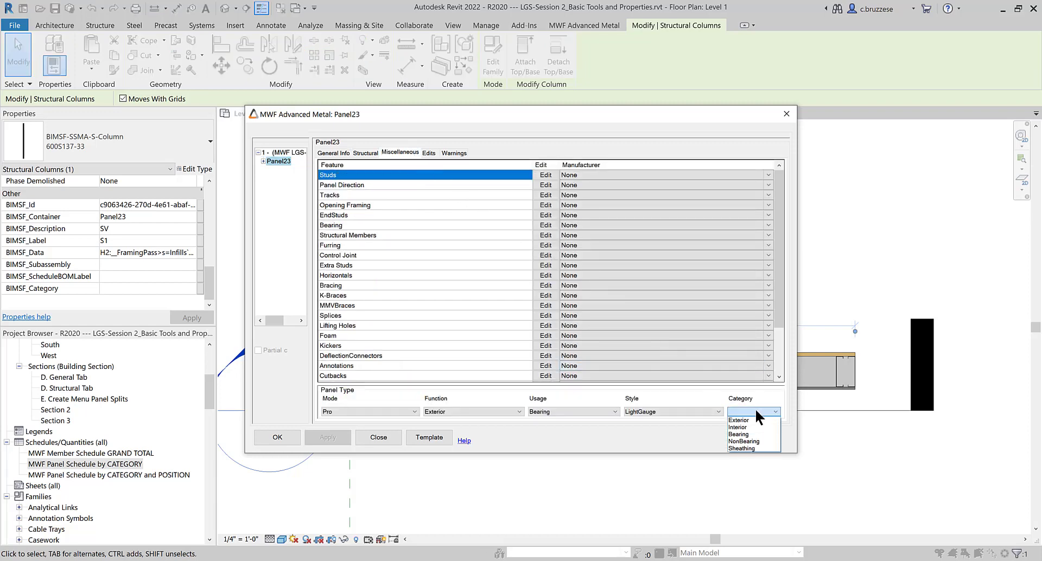
{"action": "left_click", "coordinate": [758, 421]}
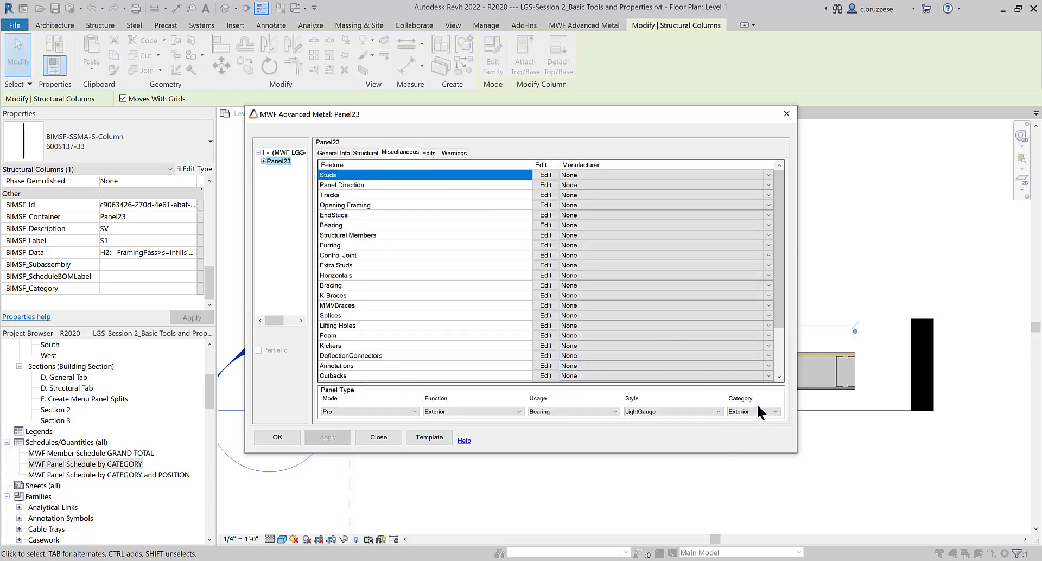
{"action": "left_click", "coordinate": [262, 439]}
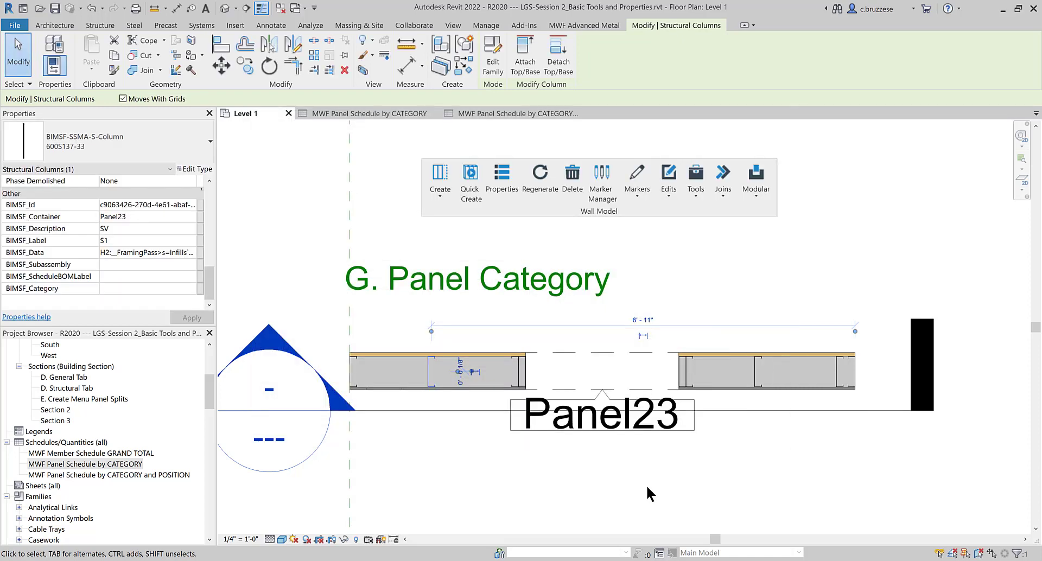
{"action": "left_click", "coordinate": [542, 179]}
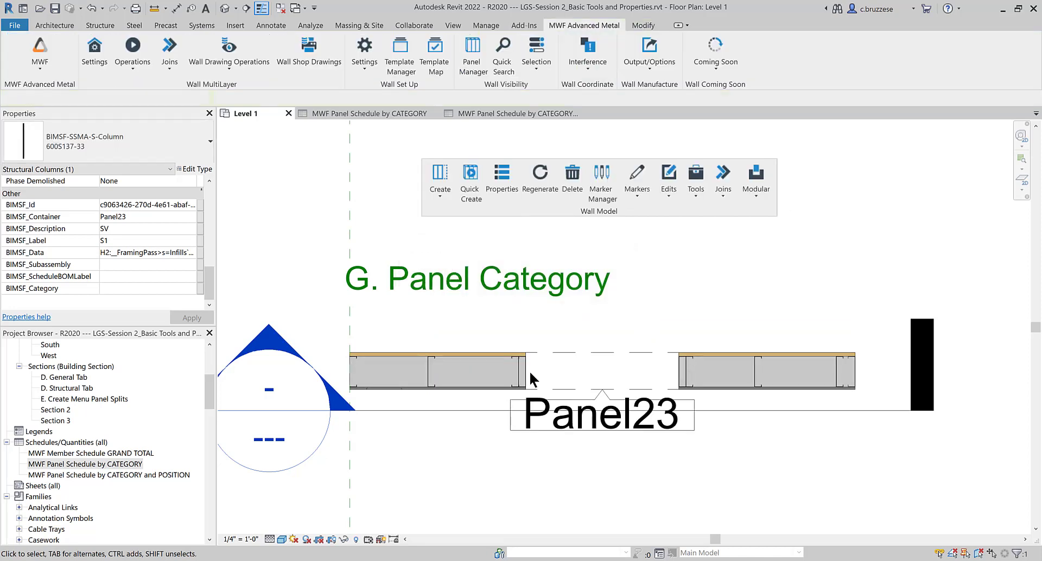
{"action": "left_click", "coordinate": [428, 379]}
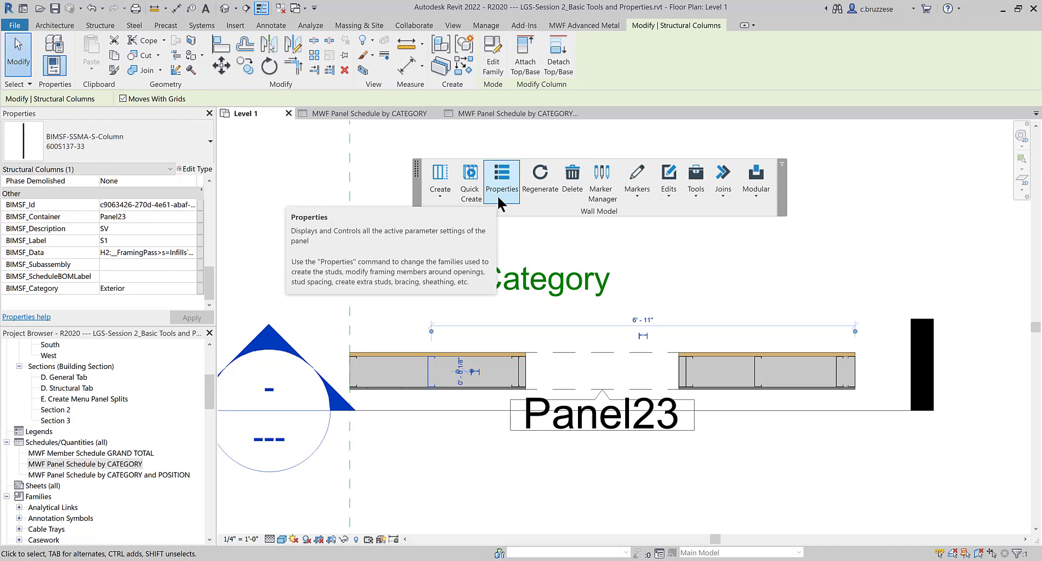
Step: Add a custom panel category named Unit A through Set Panel Category and apply it
{"action": "left_click", "coordinate": [671, 191]}
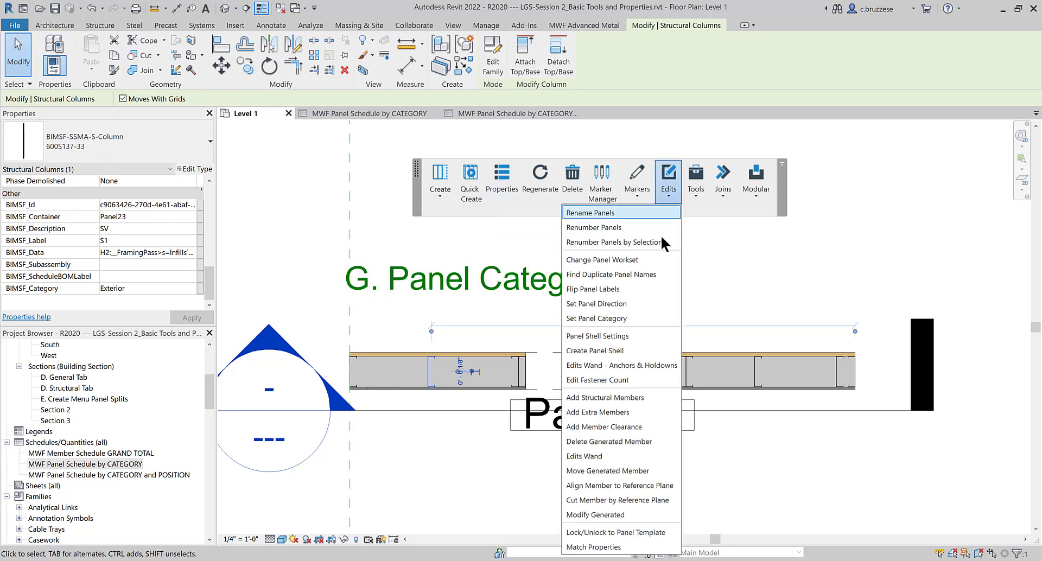
{"action": "left_click", "coordinate": [630, 317]}
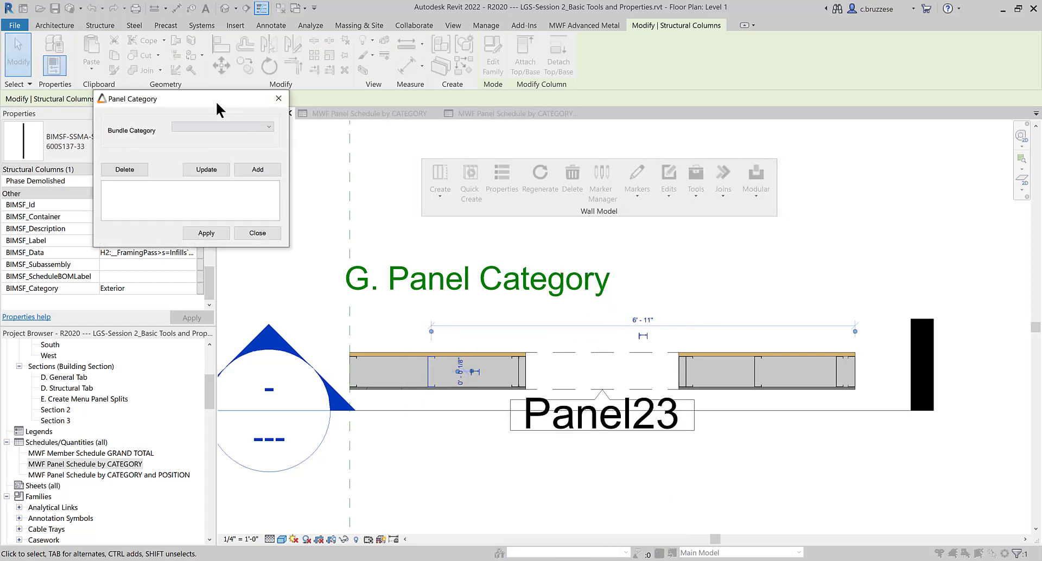
{"action": "left_click_drag", "start_coordinate": [216, 100], "coordinate": [428, 131]}
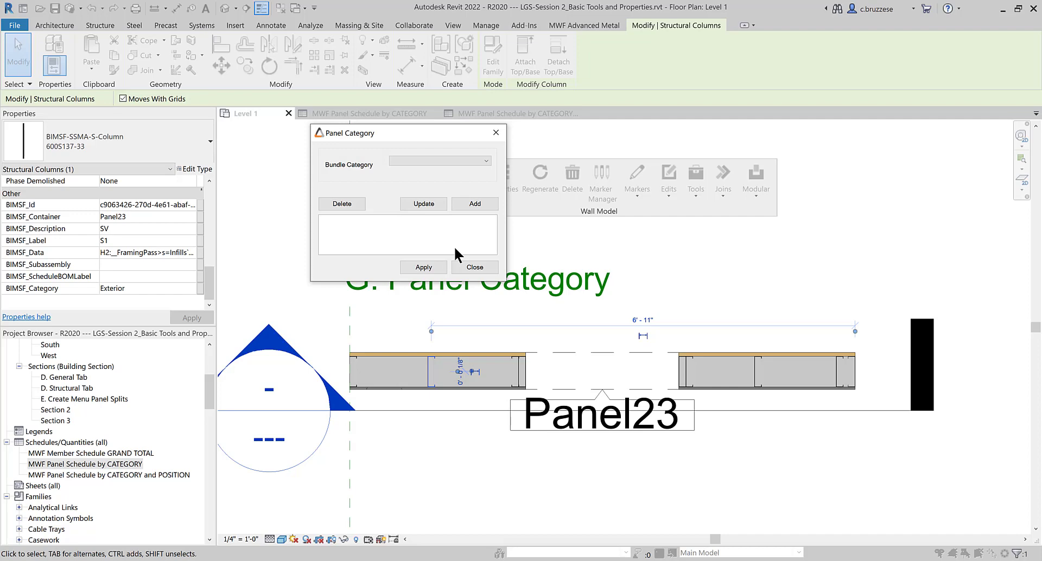
{"action": "left_click", "coordinate": [448, 159]}
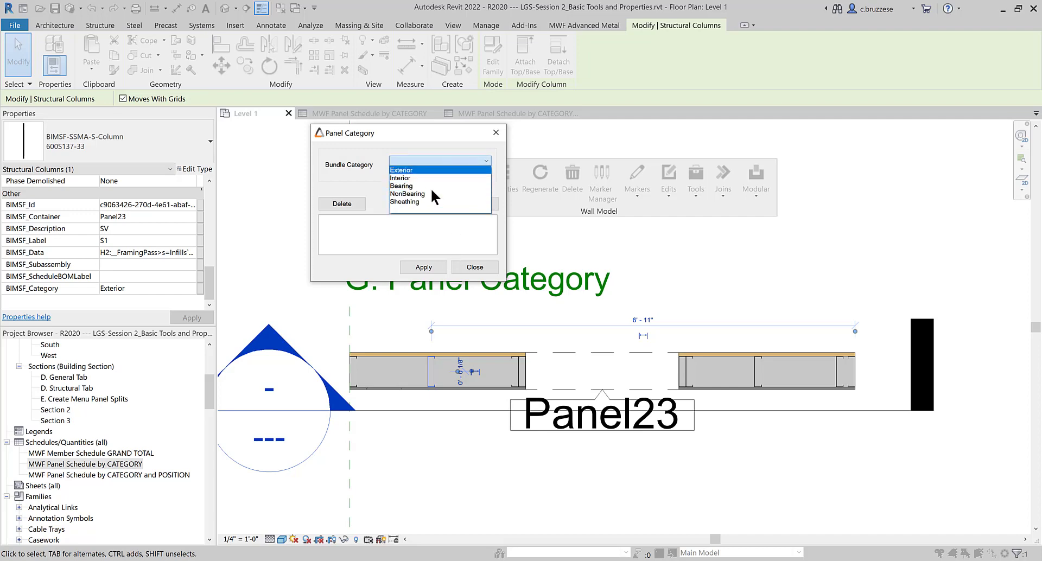
{"action": "left_click", "coordinate": [428, 144]}
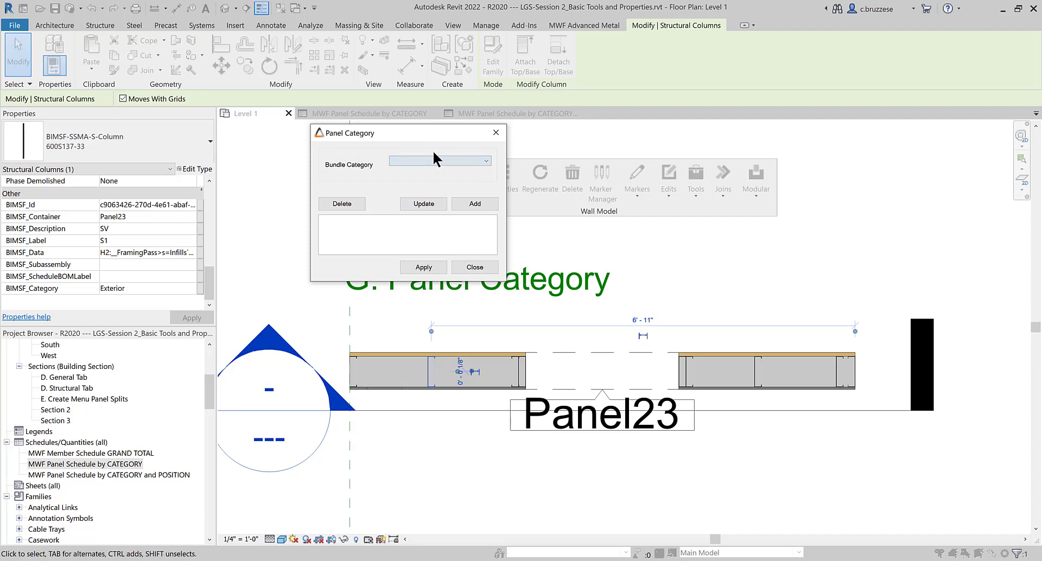
{"action": "left_click", "coordinate": [467, 203]}
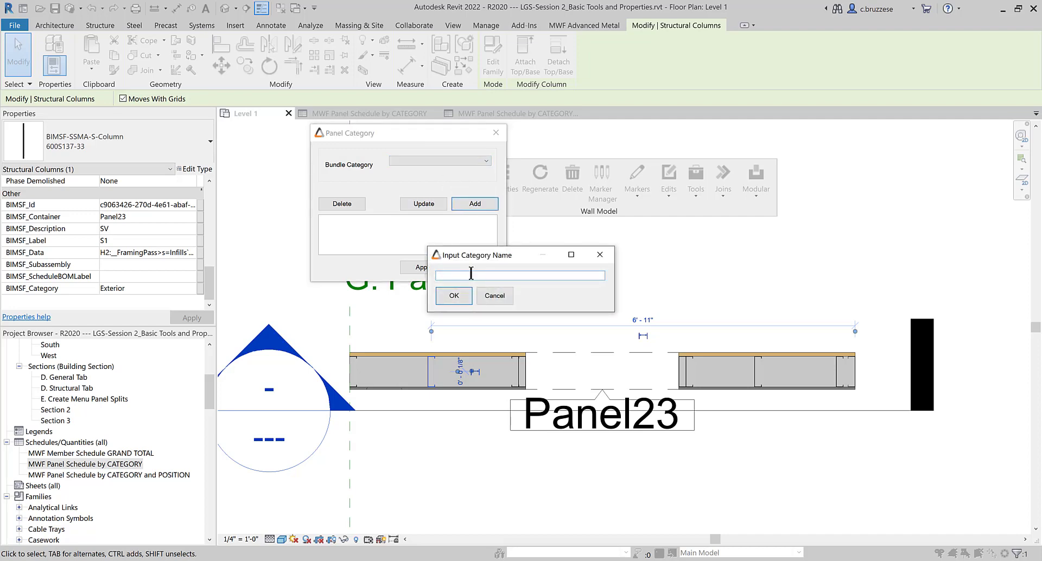
{"action": "type", "text": "Unit A"}
{"action": "left_click", "coordinate": [453, 296]}
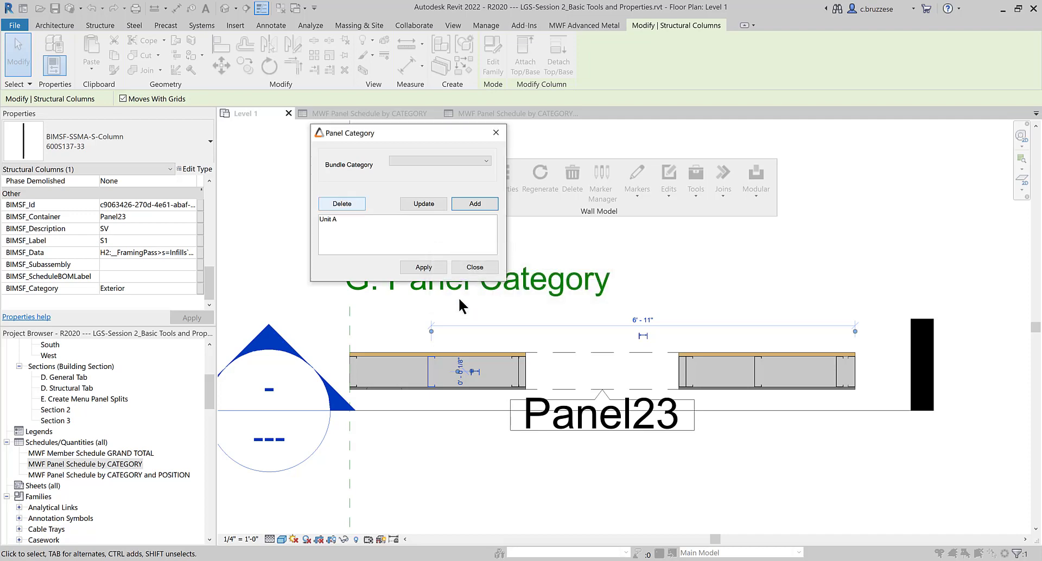
{"action": "left_click", "coordinate": [436, 266]}
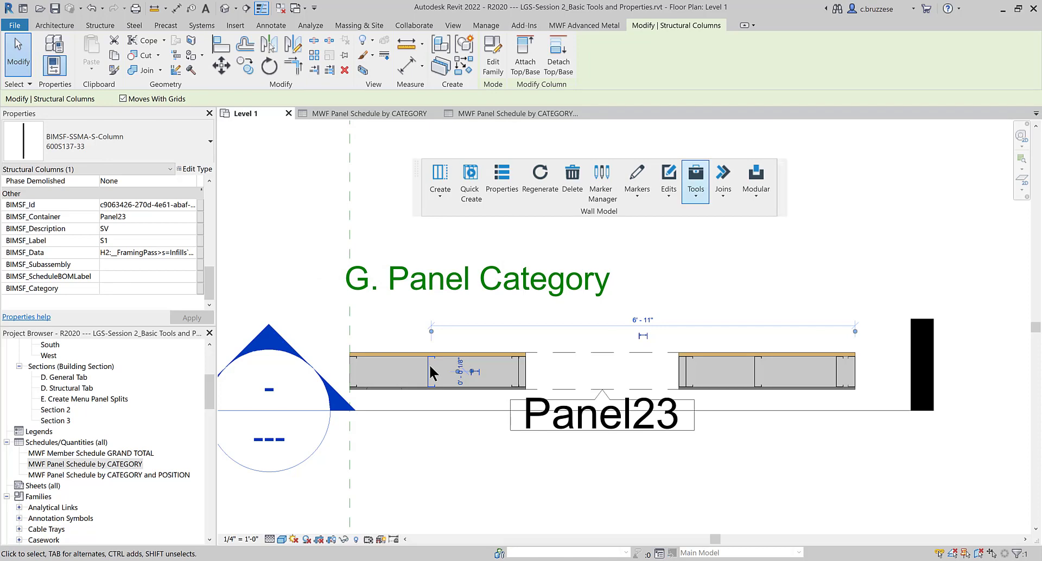
Step: Set the Category in Panel23's miscellaneous panel type properties to Unit A
{"action": "left_click", "coordinate": [502, 179]}
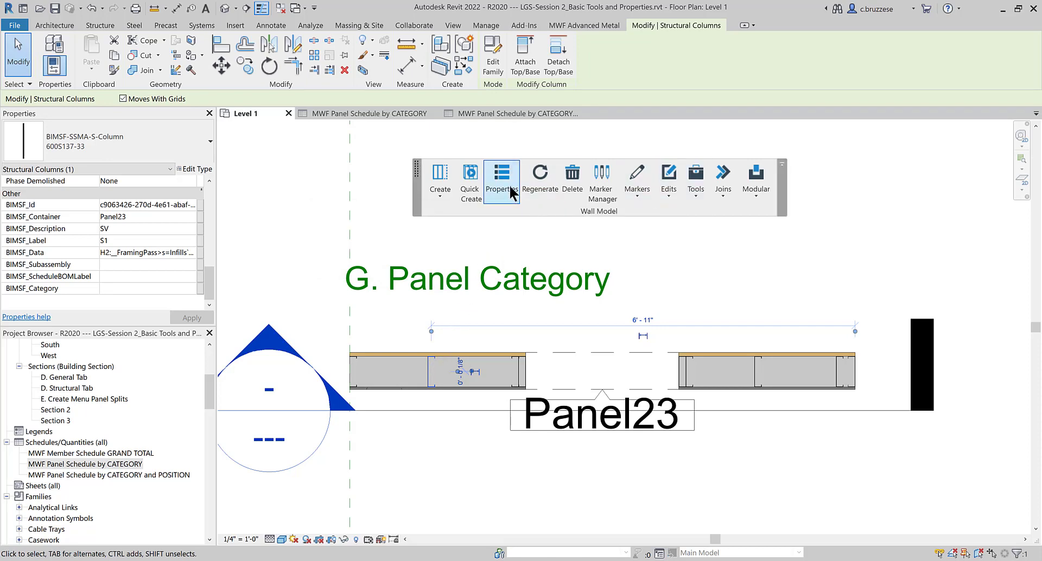
{"action": "left_click", "coordinate": [416, 152]}
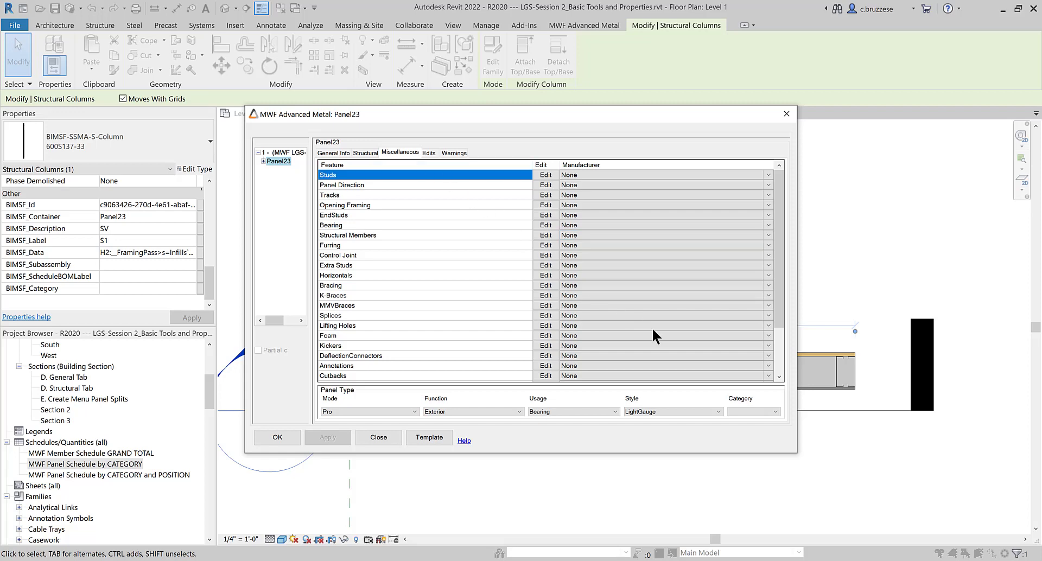
{"action": "left_click", "coordinate": [760, 411]}
{"action": "left_click", "coordinate": [738, 456]}
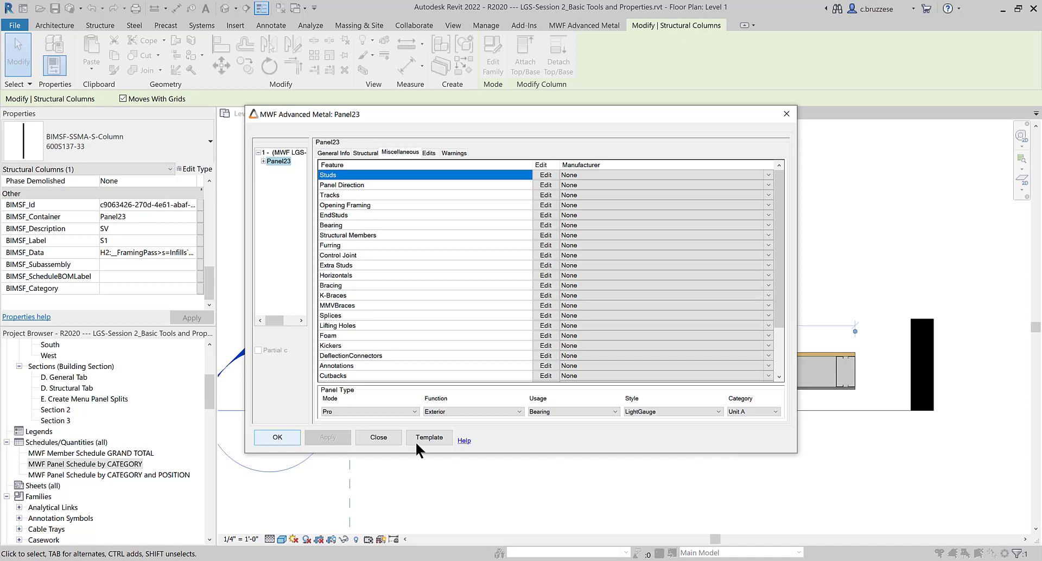
{"action": "left_click", "coordinate": [264, 437]}
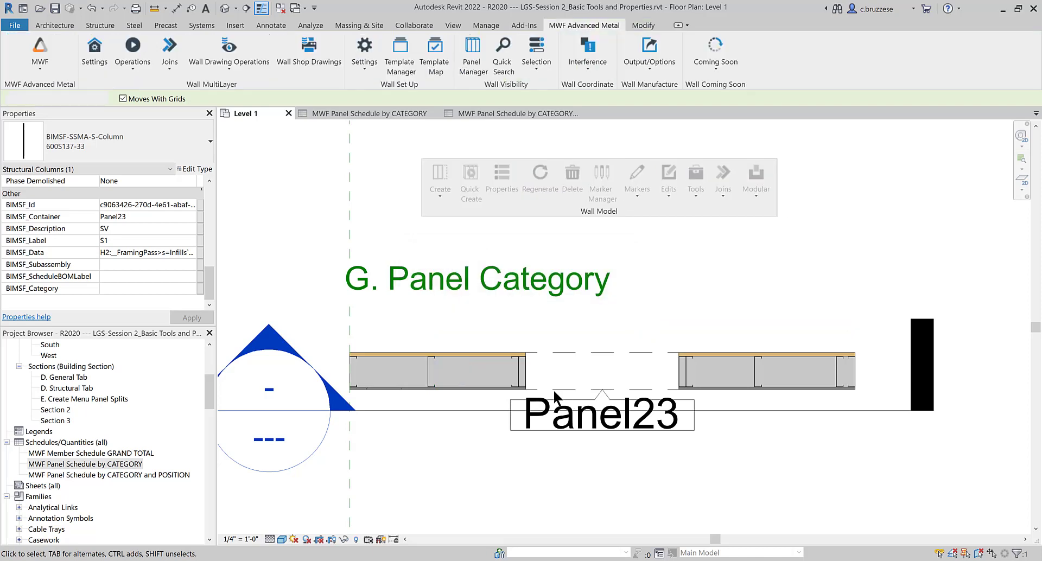
Step: Check the BIMSF_Category value on Panel23's studs and on its panel label, and look up the Set Panel Category command
{"action": "left_click", "coordinate": [427, 373]}
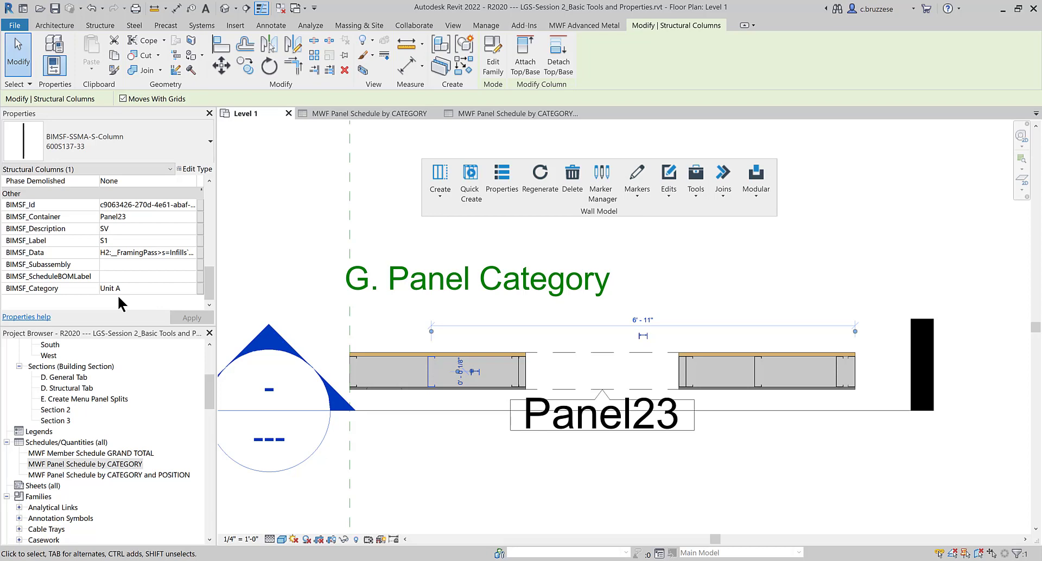
{"action": "left_click", "coordinate": [662, 191]}
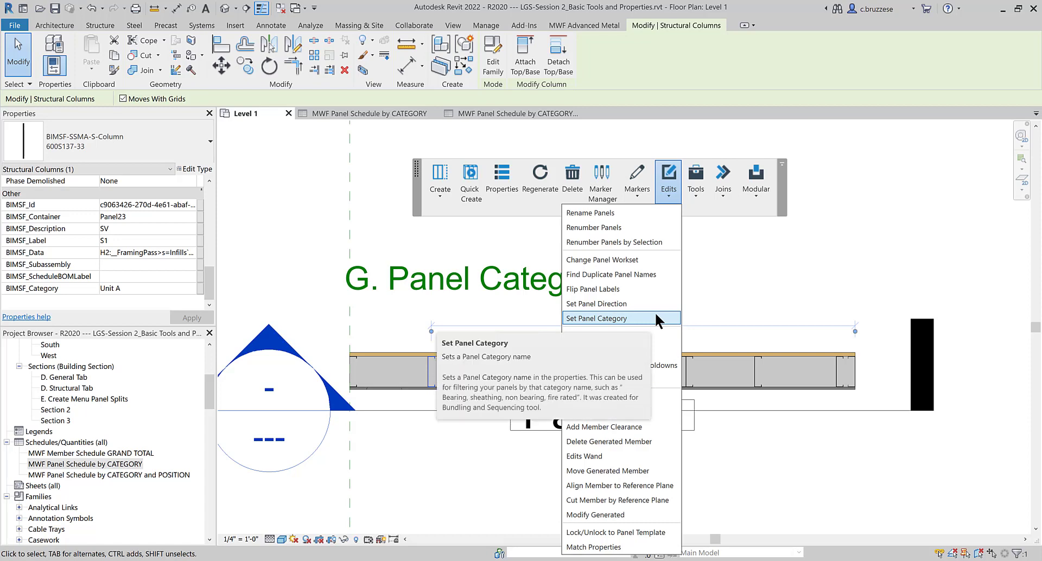
{"action": "left_click", "coordinate": [472, 490]}
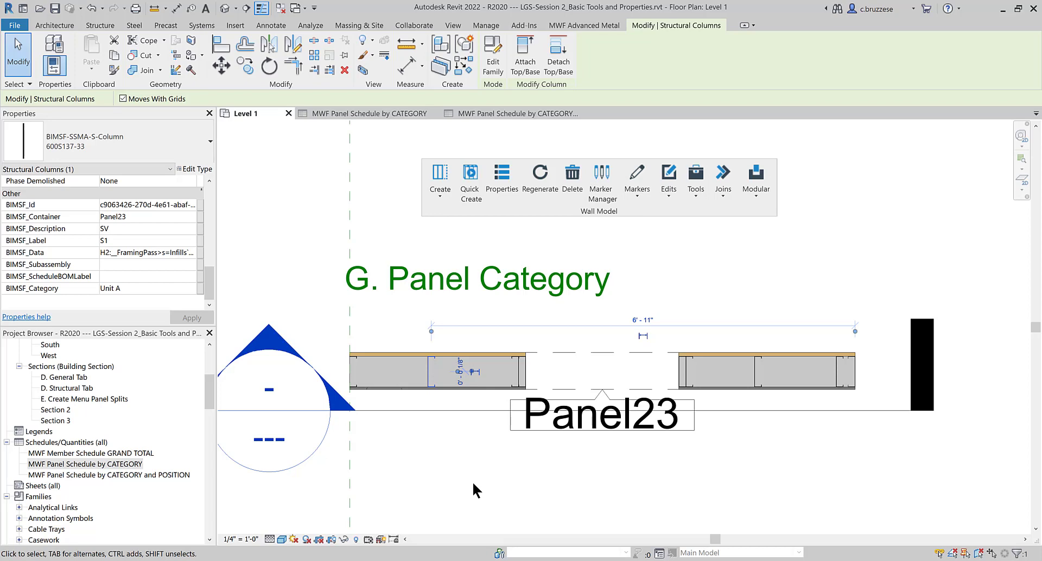
{"action": "left_click", "coordinate": [514, 363]}
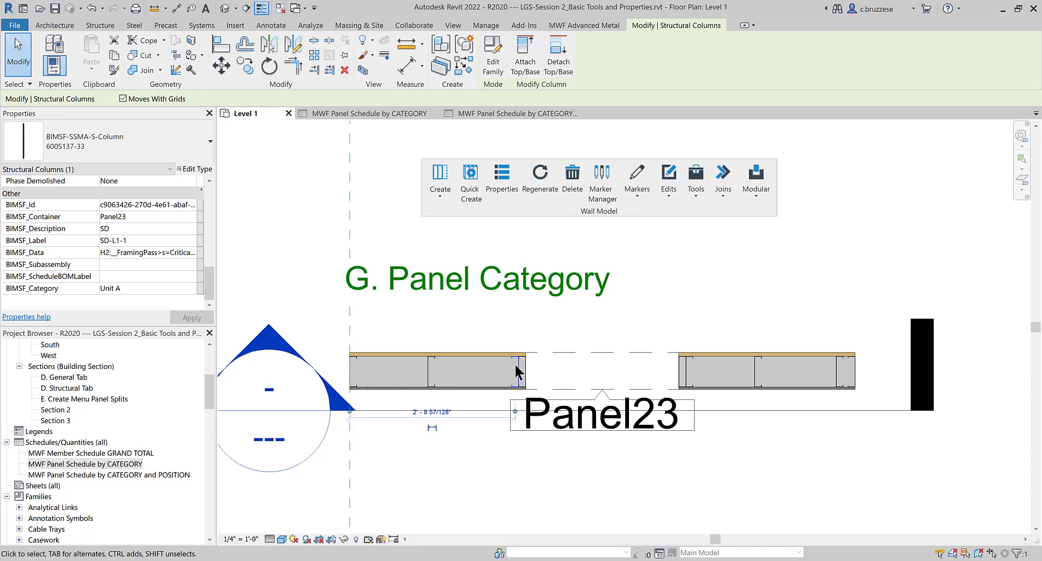
{"action": "left_click", "coordinate": [610, 433]}
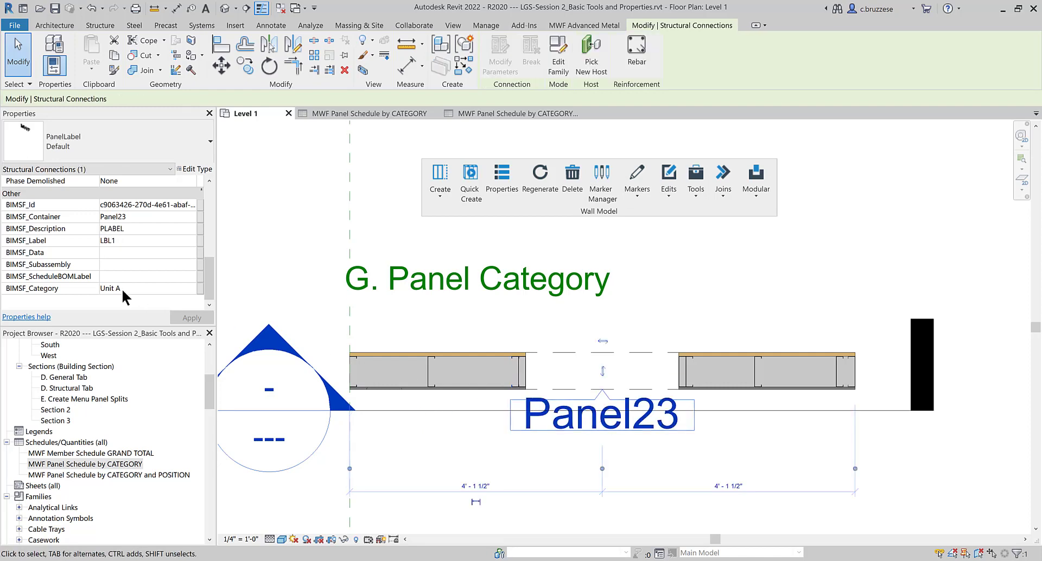
Step: Open the MWF Panel Schedule by CATEGORY and review its scheduled fields, filter and sorting/grouping settings
{"action": "left_click", "coordinate": [121, 464]}
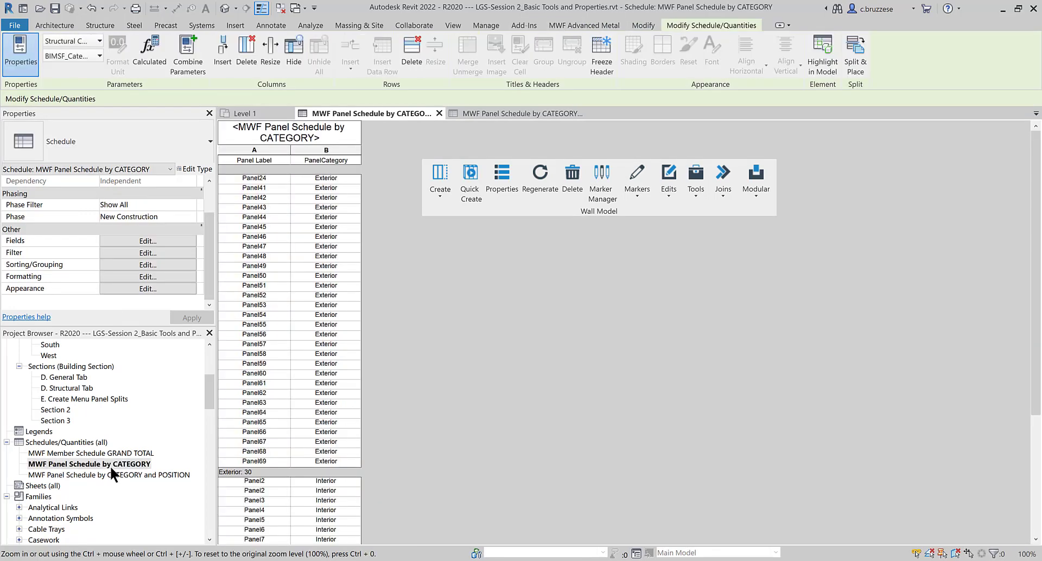
{"action": "left_click", "coordinate": [180, 240]}
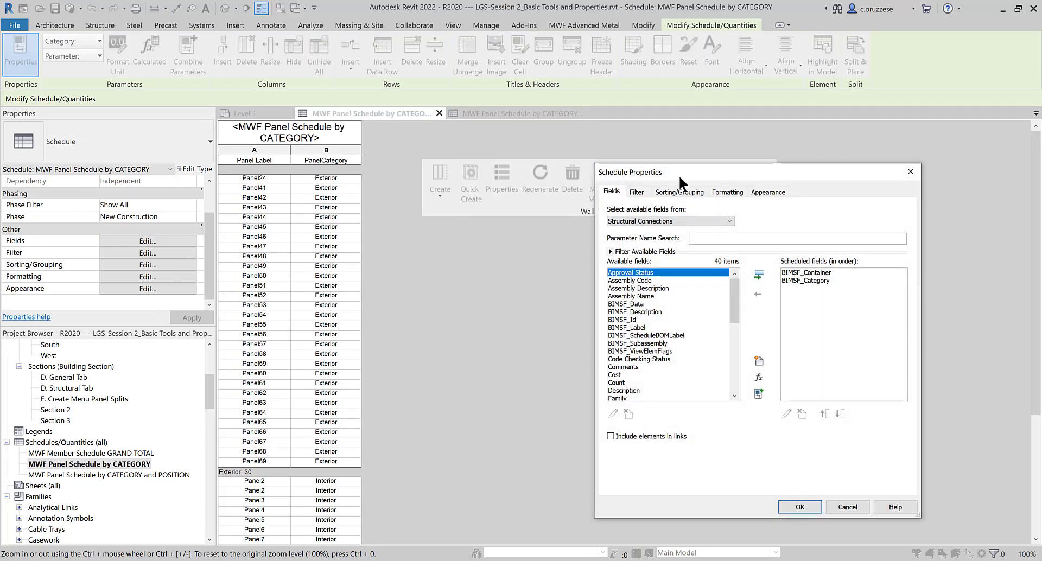
{"action": "left_click_drag", "start_coordinate": [678, 175], "coordinate": [517, 160]}
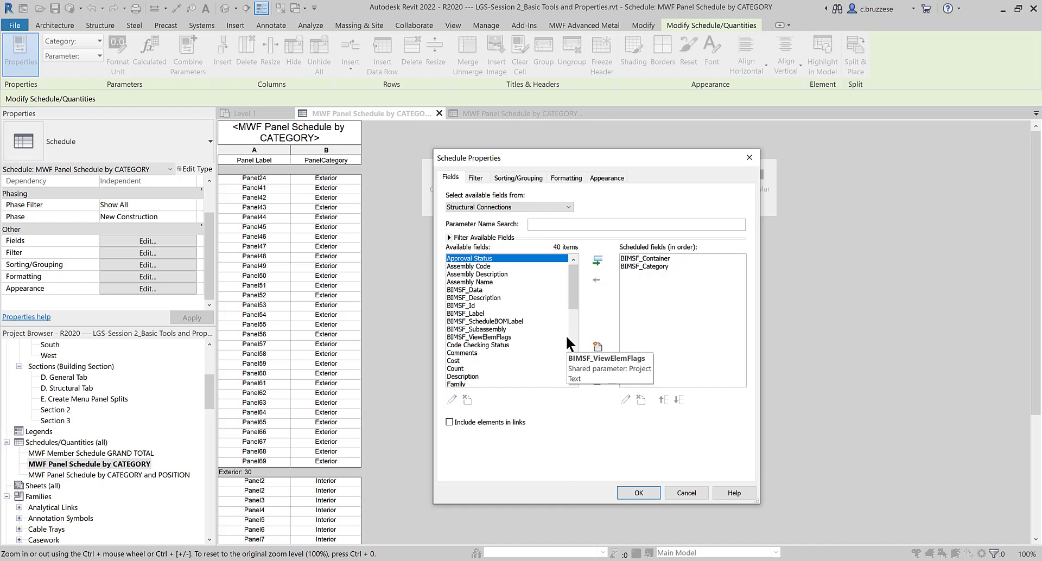
{"action": "left_click", "coordinate": [668, 259]}
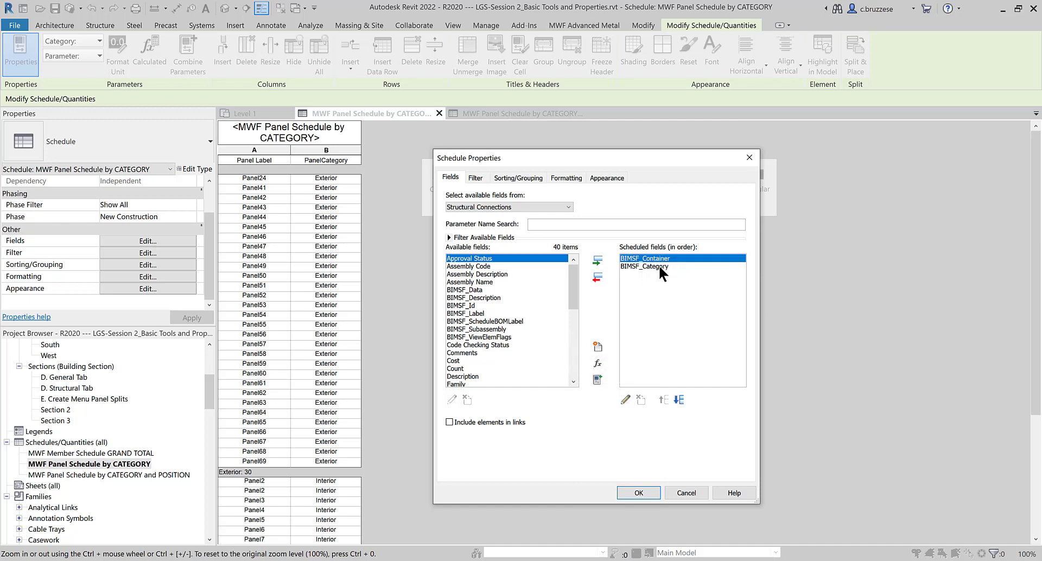
{"action": "left_click", "coordinate": [658, 266]}
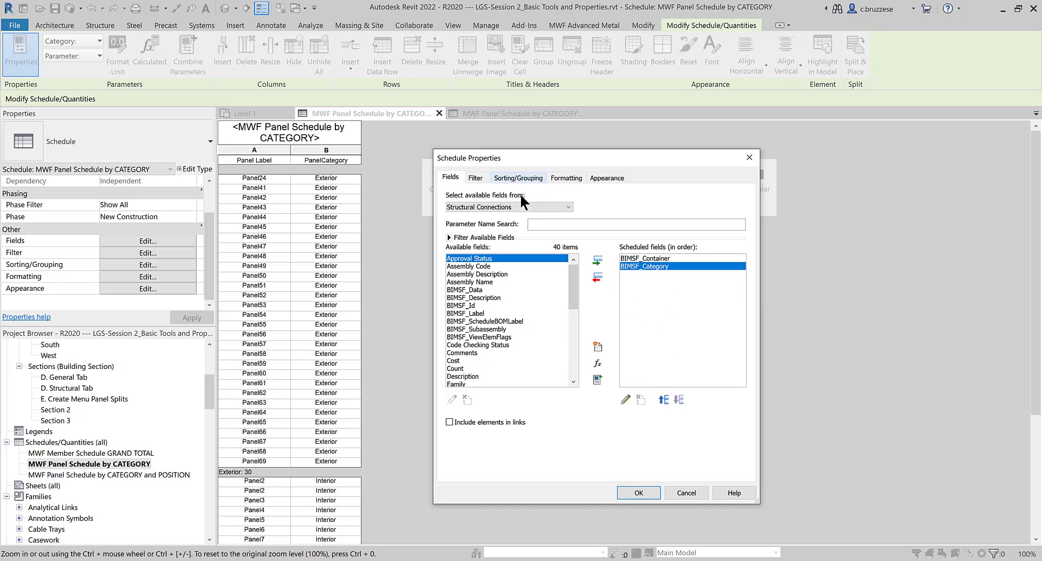
{"action": "left_click", "coordinate": [476, 175]}
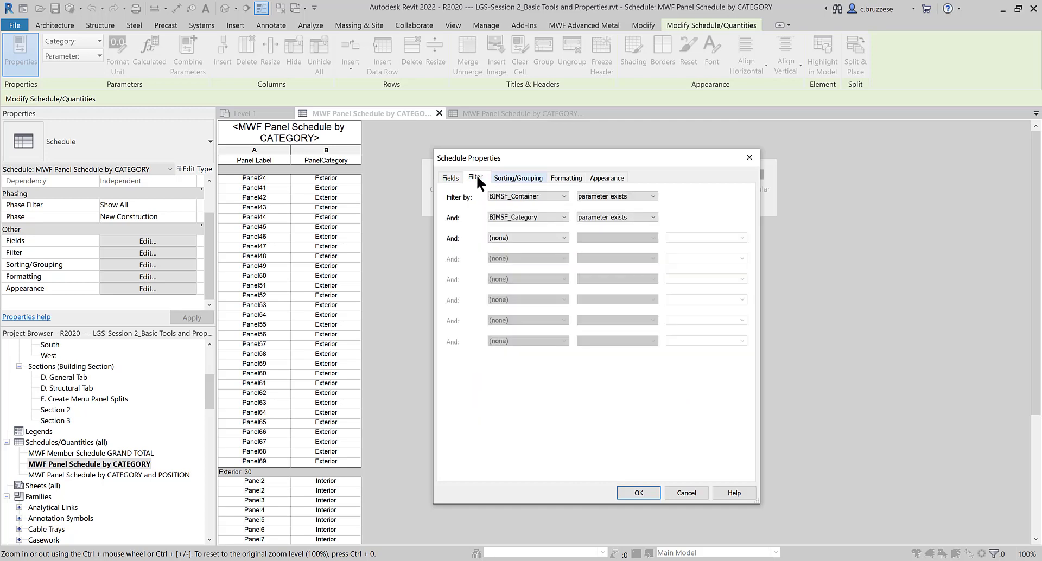
{"action": "left_click", "coordinate": [526, 171]}
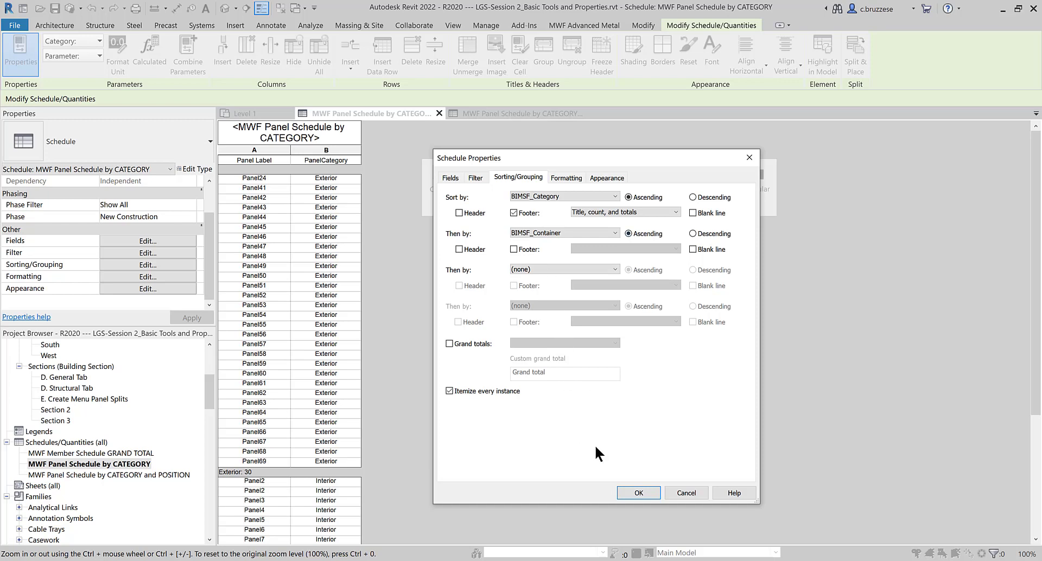
{"action": "left_click", "coordinate": [634, 487]}
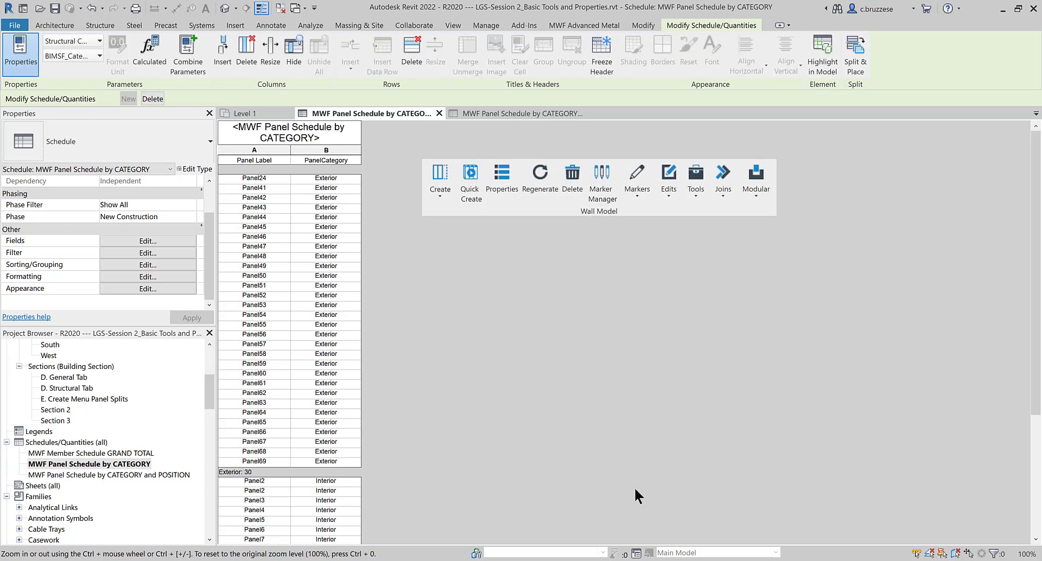
Step: Read through the schedule's panels grouped by Exterior, Interior and Unit A category
{"action": "scroll", "coordinate": [635, 490], "scroll_direction": "down", "scroll_amount": 3}
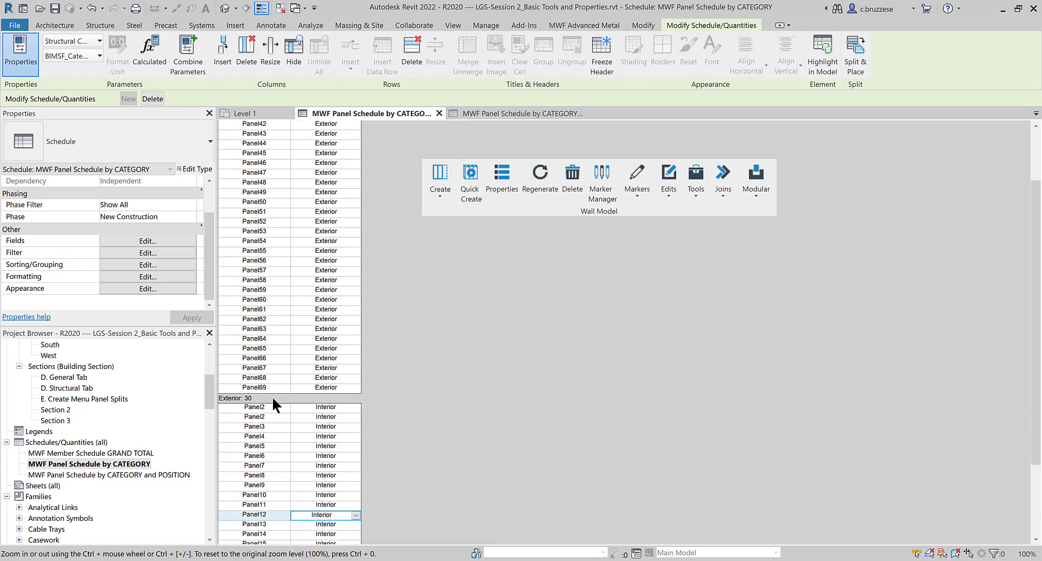
{"action": "scroll", "coordinate": [279, 421], "scroll_direction": "down", "scroll_amount": 4}
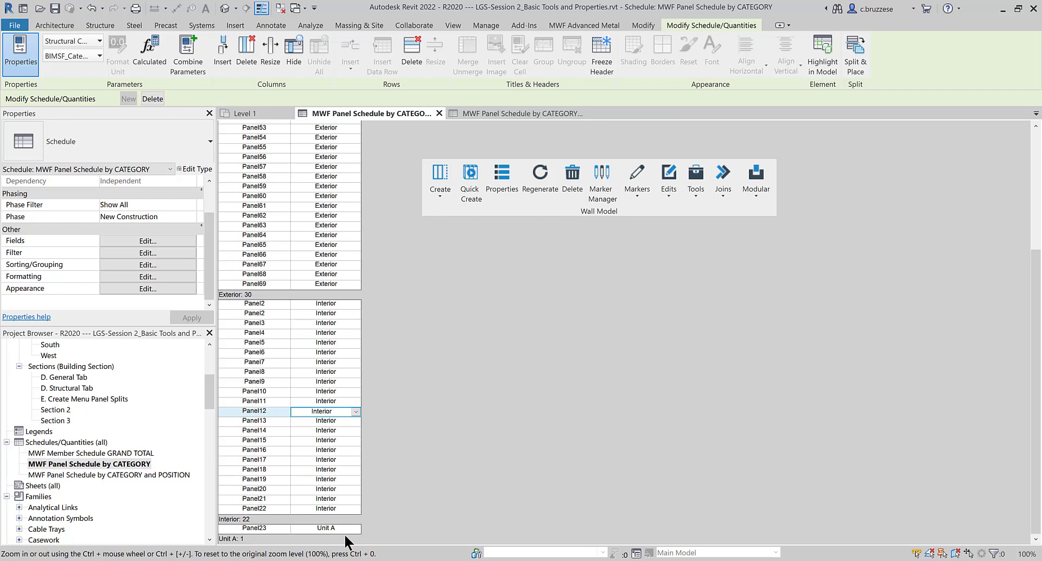
{"action": "scroll", "coordinate": [344, 533], "scroll_direction": "up", "scroll_amount": 7}
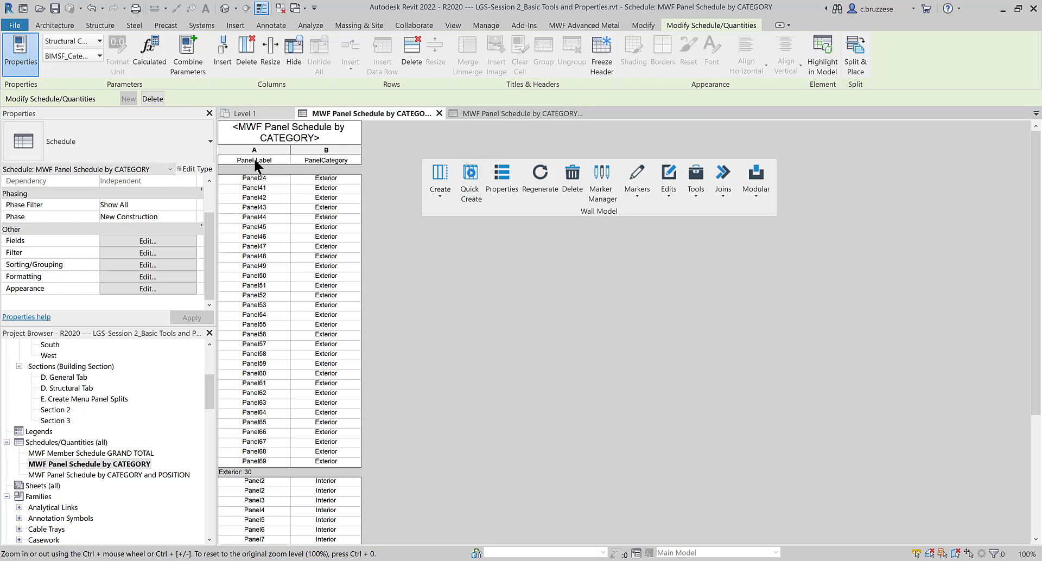
Step: Return to the Level 1 floor plan and look up the Member Positioning command
{"action": "left_click", "coordinate": [250, 111]}
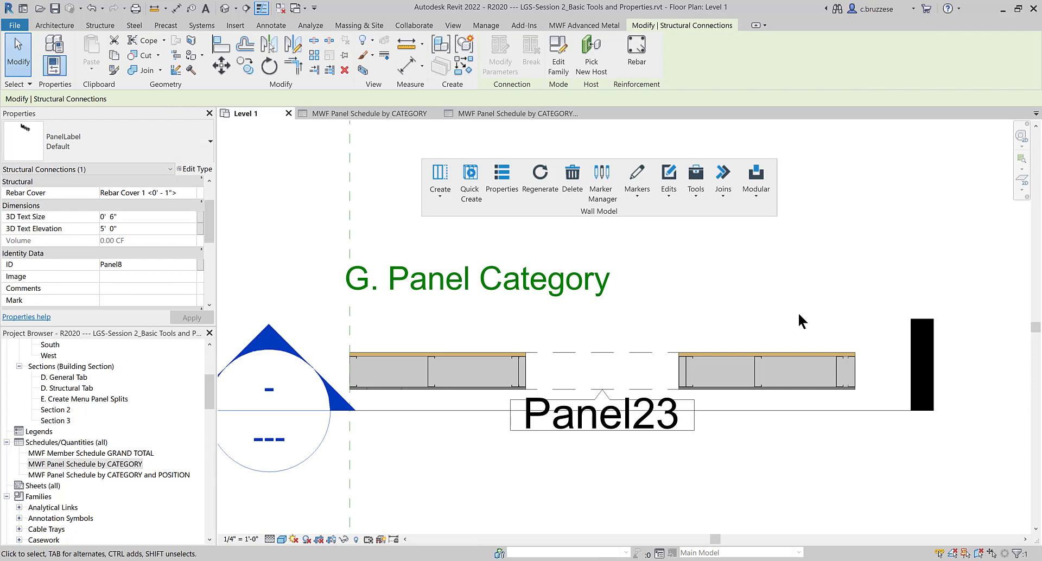
{"action": "left_click", "coordinate": [610, 25]}
{"action": "left_click", "coordinate": [663, 69]}
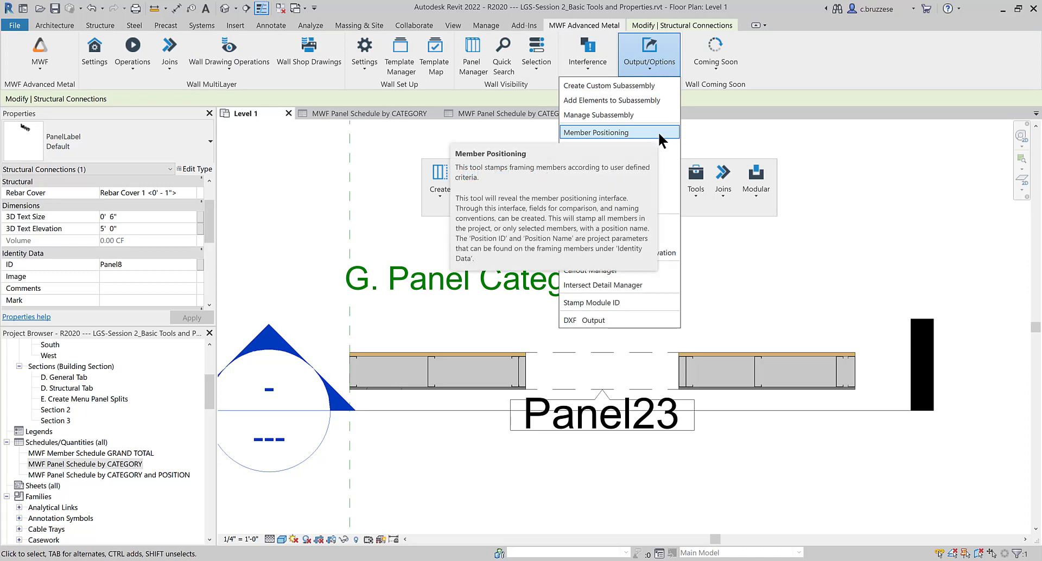
{"action": "left_click", "coordinate": [402, 178]}
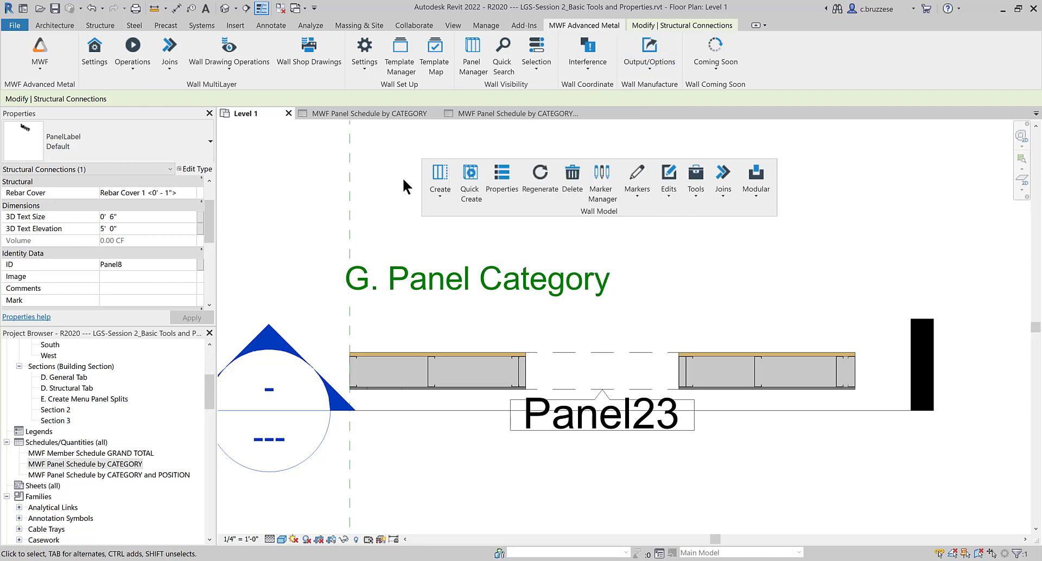
Step: Set the project's displayed panel name to Positioning Only
{"action": "scroll", "coordinate": [400, 209], "scroll_direction": "down", "scroll_amount": 1}
{"action": "left_click", "coordinate": [363, 57]}
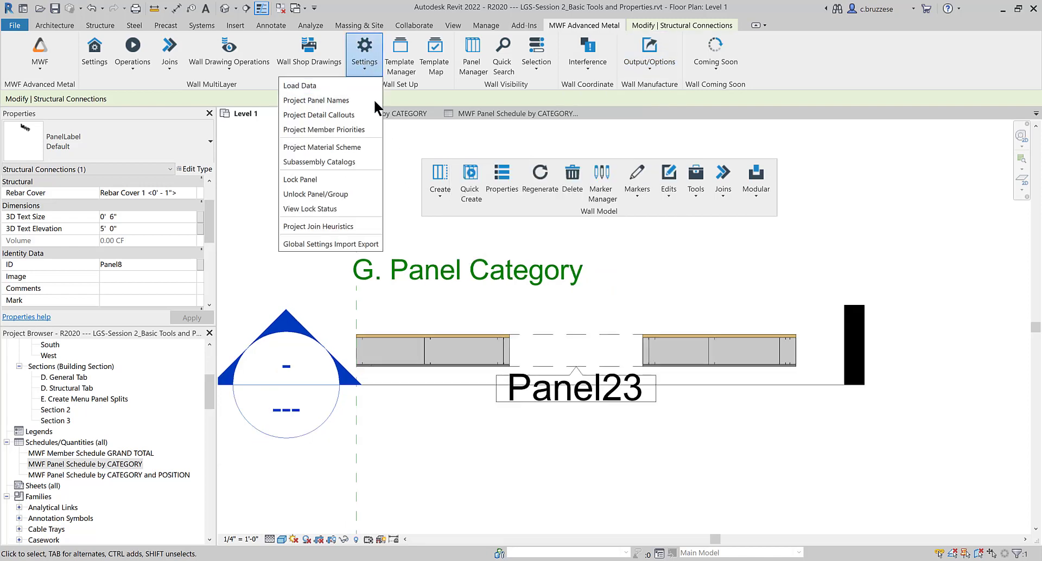
{"action": "left_click", "coordinate": [374, 99]}
{"action": "left_click", "coordinate": [147, 60]}
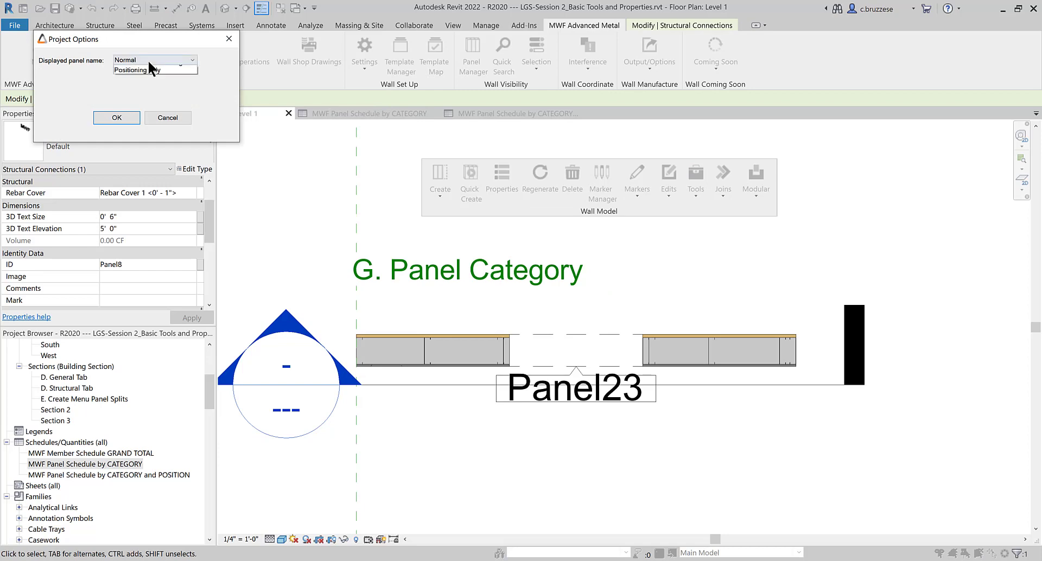
{"action": "left_click", "coordinate": [146, 92]}
{"action": "left_click", "coordinate": [116, 118]}
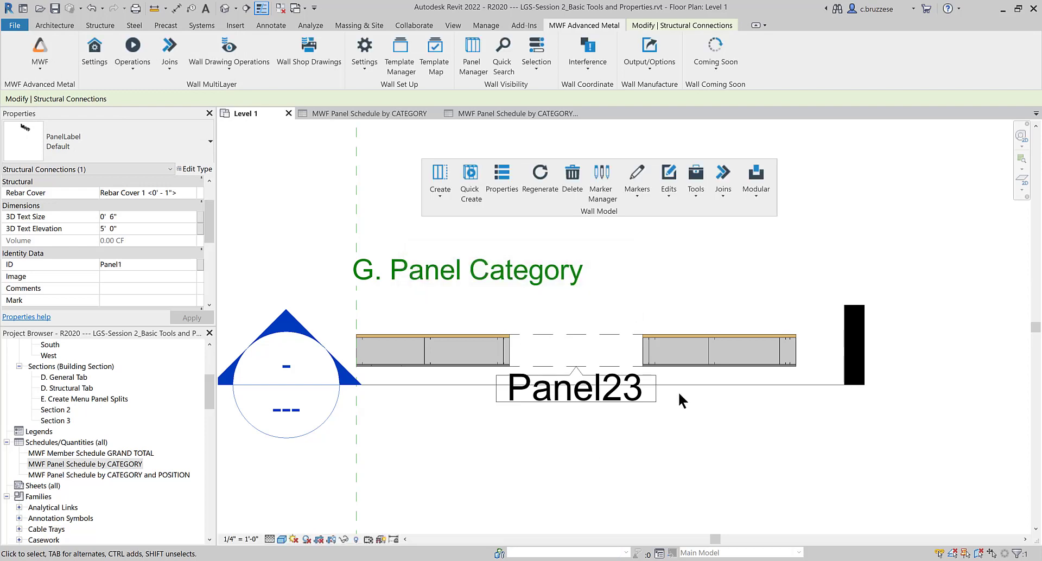
Step: Examine the panel labels across the Level 1 plan and check the BIMSF_Category value on a stud of a Panel7 wall
{"action": "scroll", "coordinate": [678, 392], "scroll_direction": "down", "scroll_amount": 2}
{"action": "scroll", "coordinate": [678, 392], "scroll_direction": "down", "scroll_amount": 4}
{"action": "mouse_move", "coordinate": [679, 391]}
{"action": "middle_mouse_down"}
{"action": "mouse_move", "coordinate": [616, 307]}
{"action": "mouse_move", "coordinate": [559, 164]}
{"action": "middle_mouse_up"}
{"action": "scroll", "coordinate": [678, 392], "scroll_direction": "up", "scroll_amount": 1}
{"action": "middle_click_drag", "start_coordinate": [678, 391], "coordinate": [574, 326]}
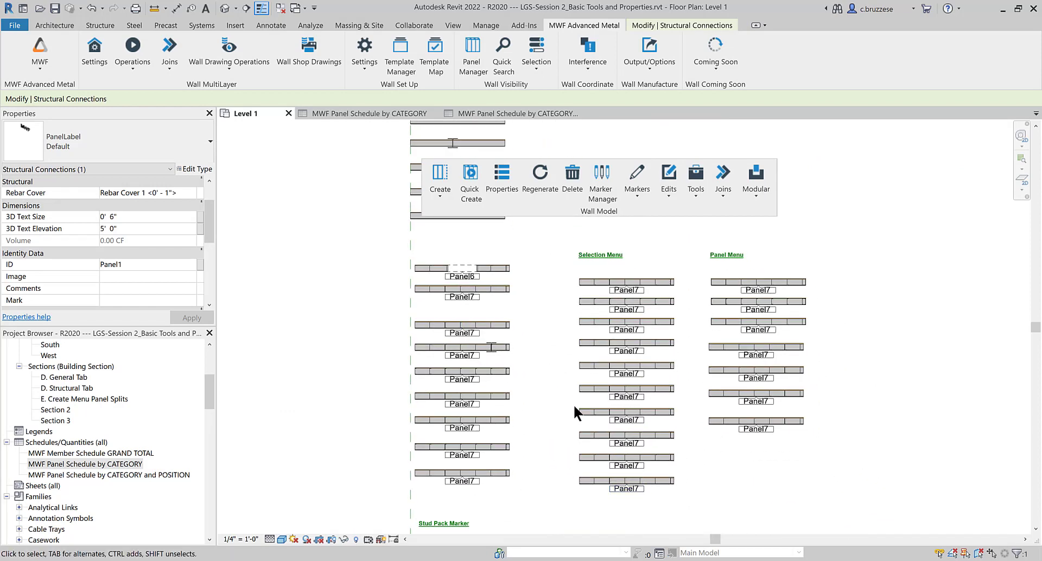
{"action": "scroll", "coordinate": [526, 408], "scroll_direction": "up", "scroll_amount": 1}
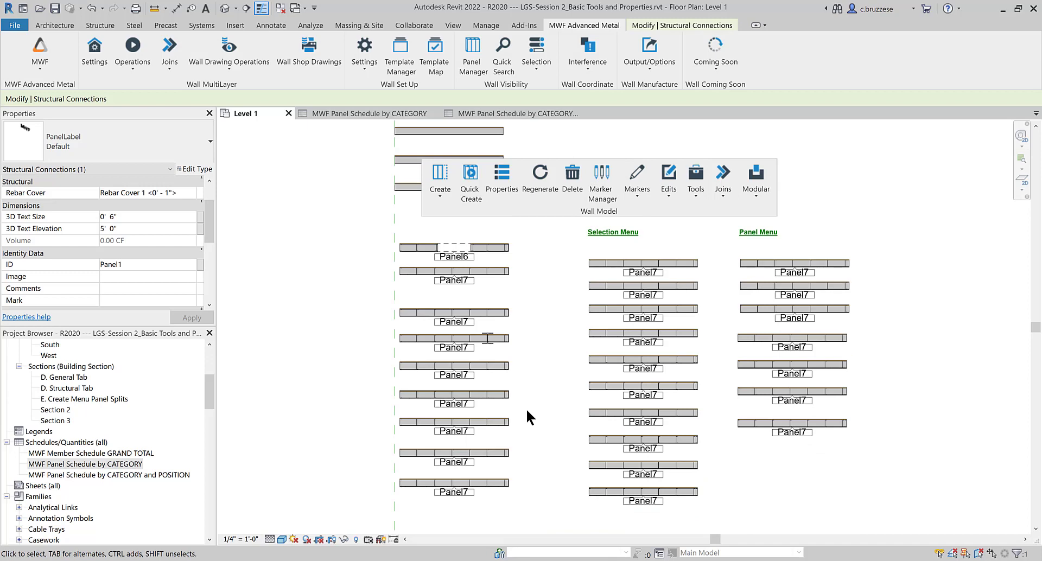
{"action": "scroll", "coordinate": [525, 408], "scroll_direction": "up", "scroll_amount": 1}
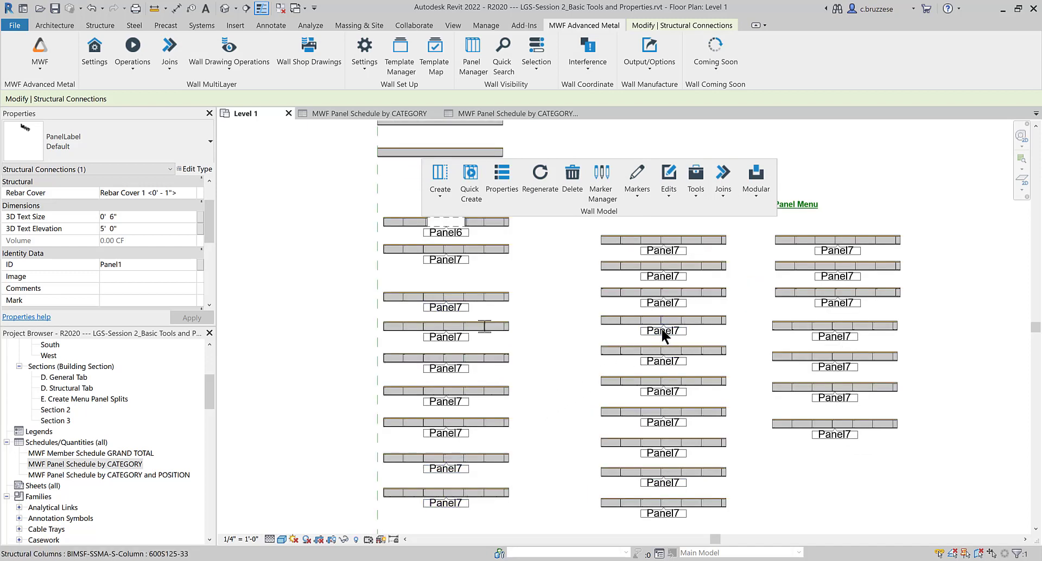
{"action": "left_click", "coordinate": [493, 327]}
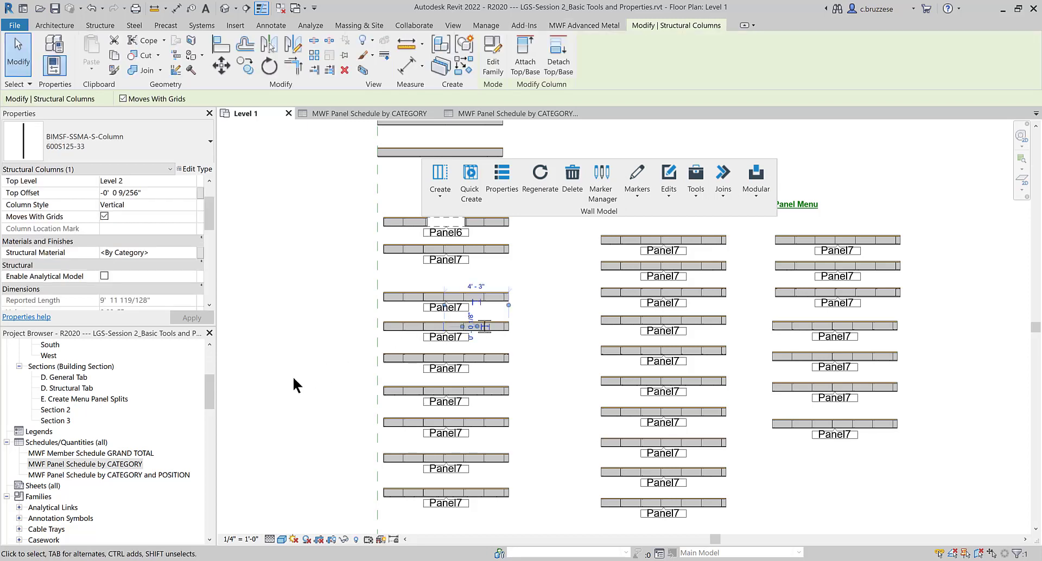
{"action": "scroll", "coordinate": [152, 287], "scroll_direction": "down", "scroll_amount": 8}
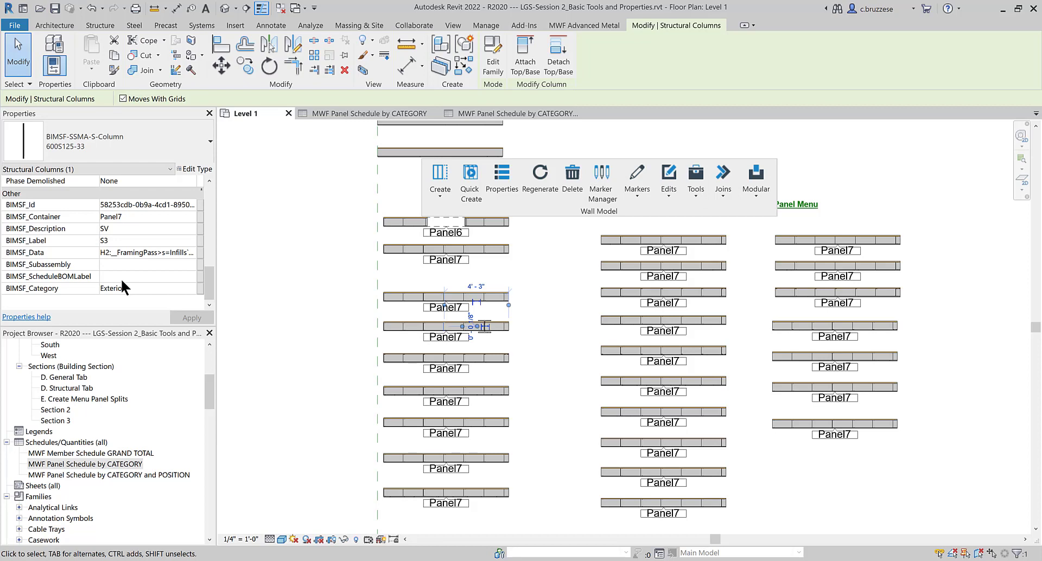
Step: Open the MWF Panel Schedule by CATEGORY and POSITION and review its fields, filter and sorting/grouping settings
{"action": "left_click", "coordinate": [175, 473]}
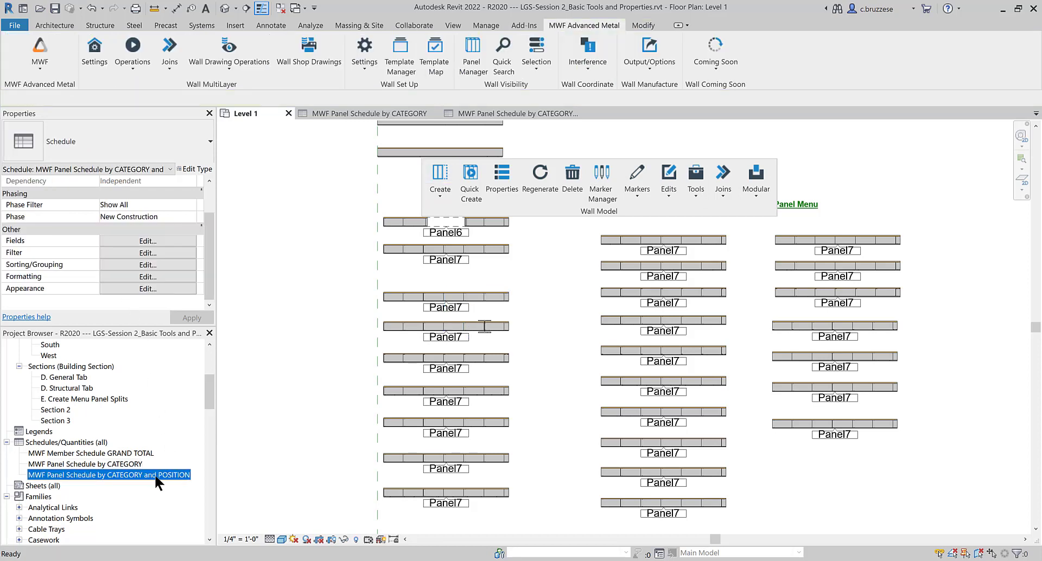
{"action": "double_click", "coordinate": [133, 475]}
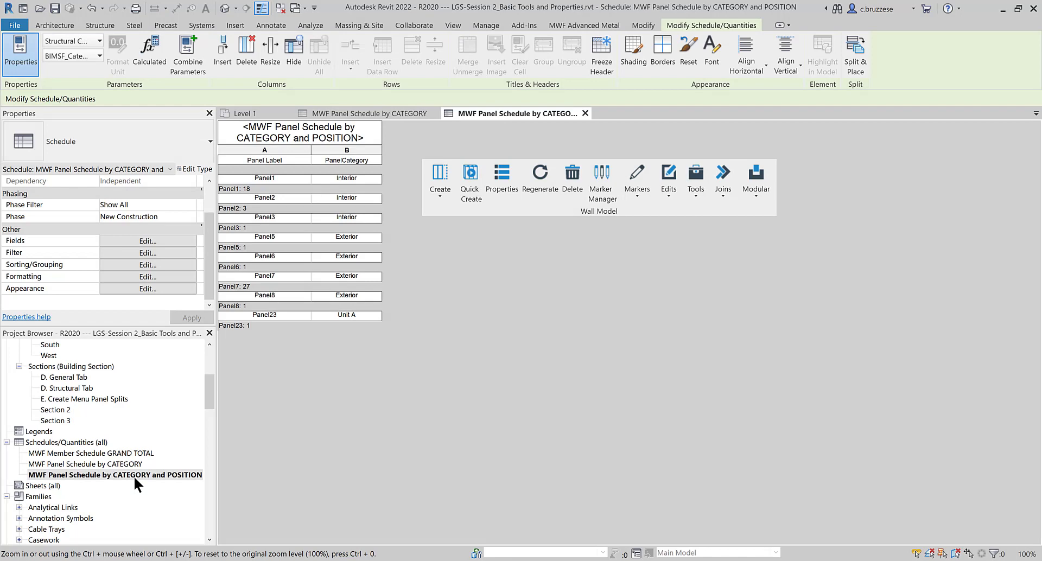
{"action": "left_click", "coordinate": [179, 242]}
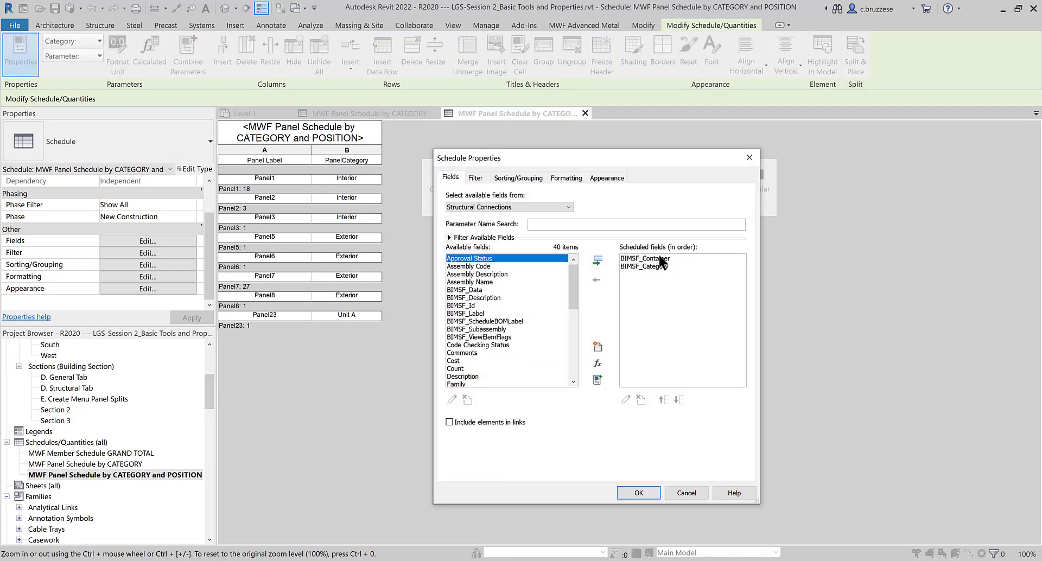
{"action": "left_click", "coordinate": [474, 178]}
{"action": "left_click", "coordinate": [449, 175]}
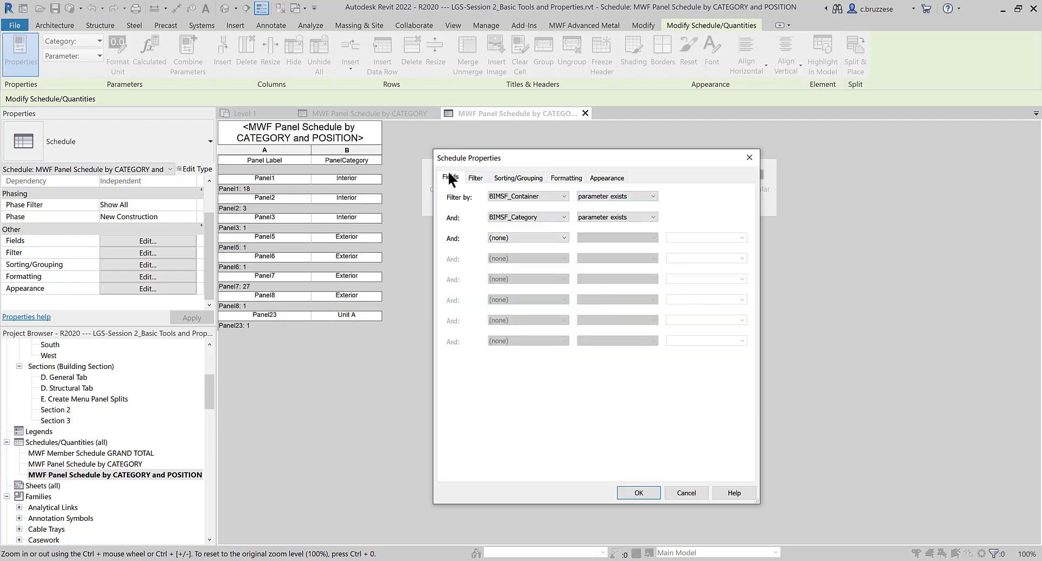
{"action": "left_click", "coordinate": [480, 177]}
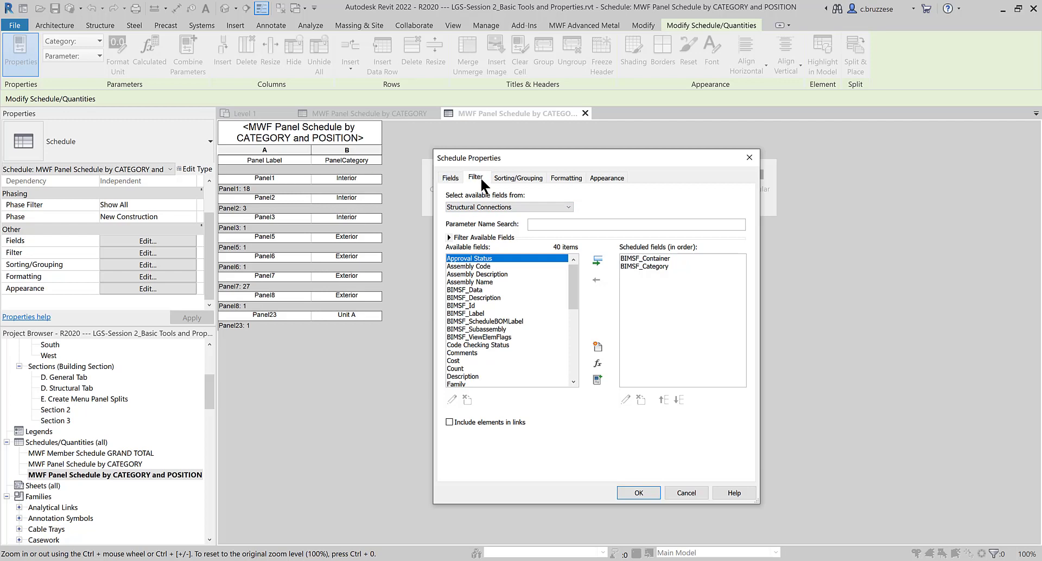
{"action": "left_click", "coordinate": [540, 179]}
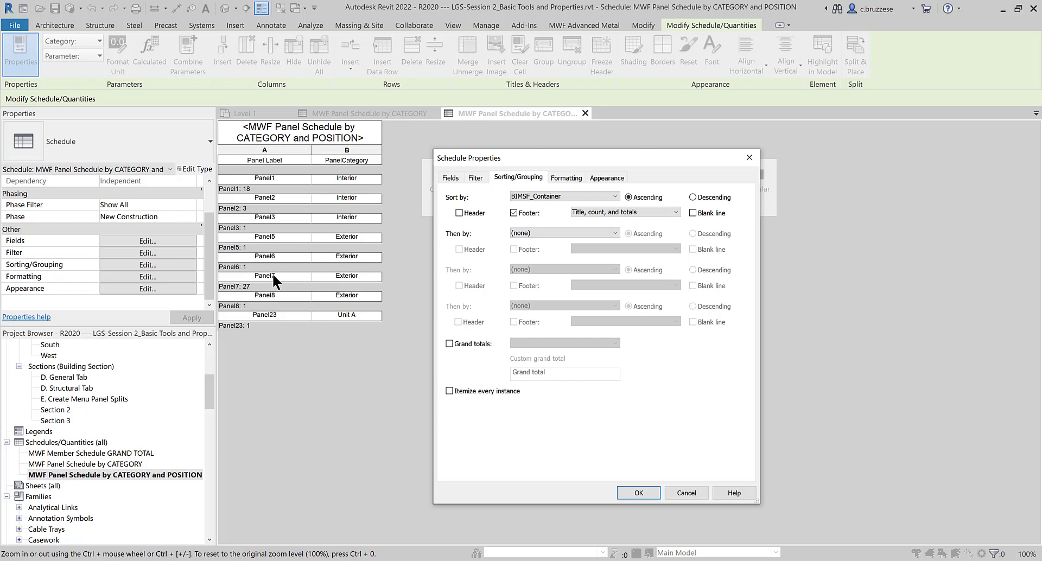
{"action": "left_click", "coordinate": [749, 158]}
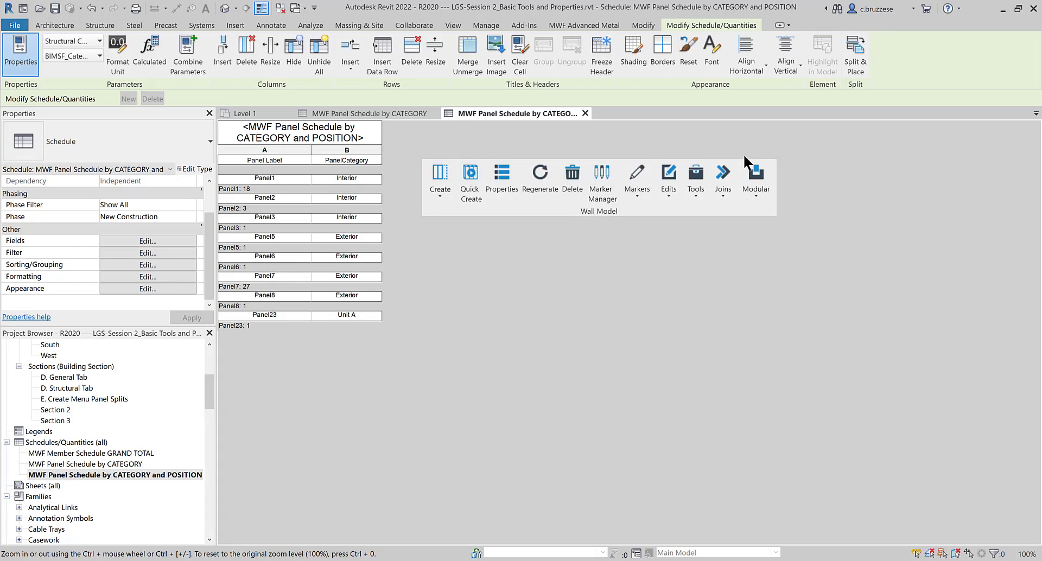